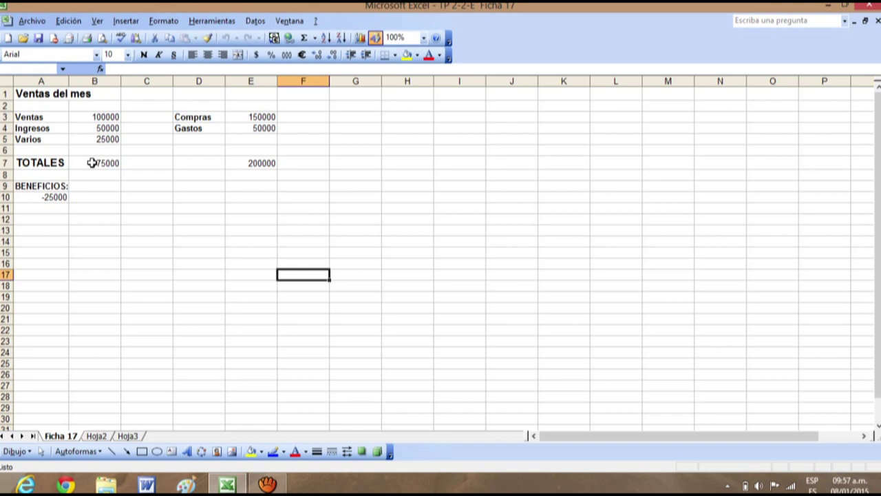
# Step: Check the total formula in B7 and set the Varios amount in B5 to 15000
pyautogui.click(91, 162)
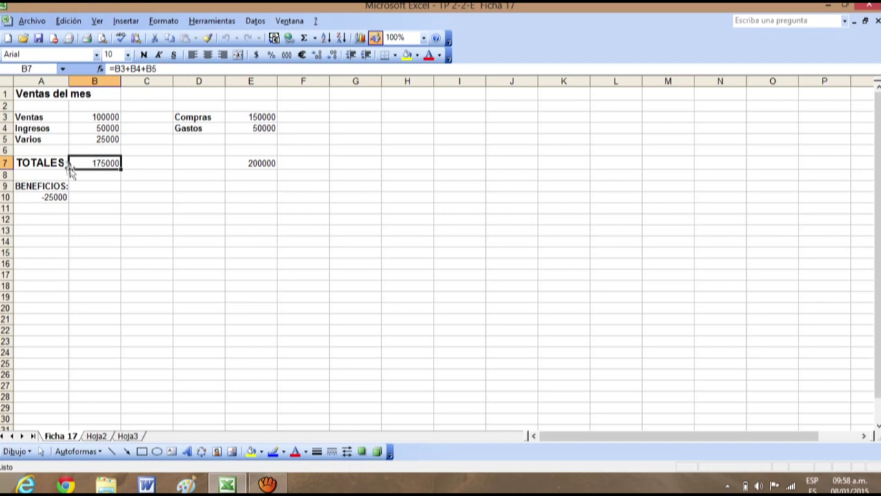
pyautogui.click(107, 139)
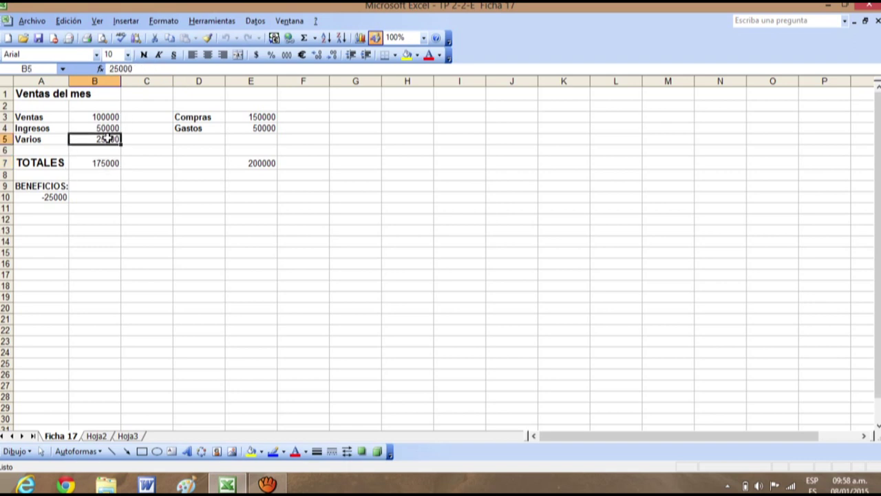
pyautogui.write('1')
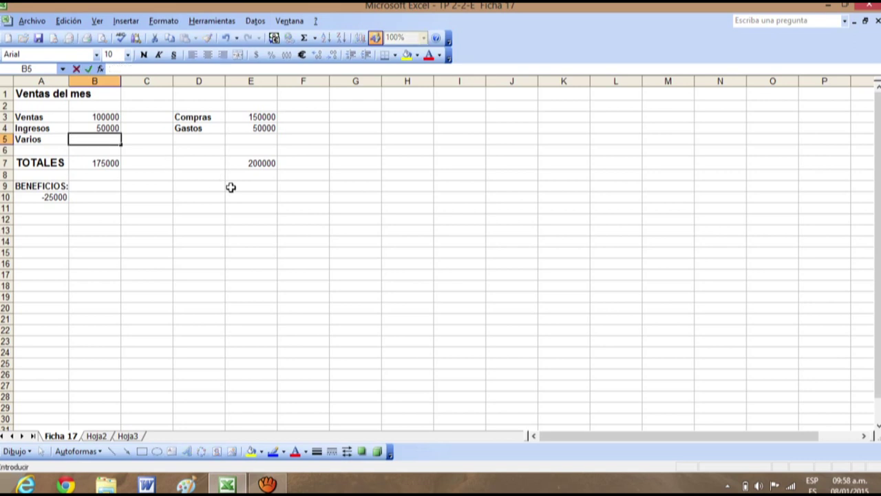
pyautogui.write('5000')
pyautogui.press('Return')
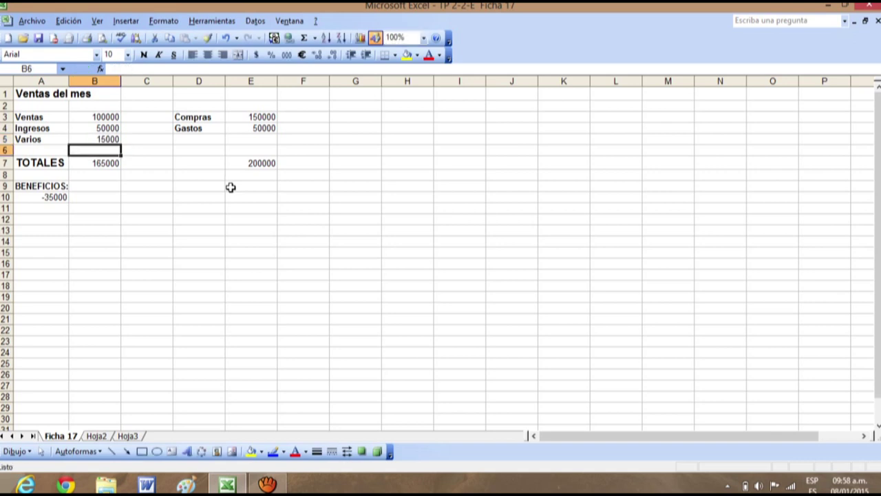
# Step: Check the total in B7 and set the Varios amount in B5 back to 25000
pyautogui.click(103, 164)
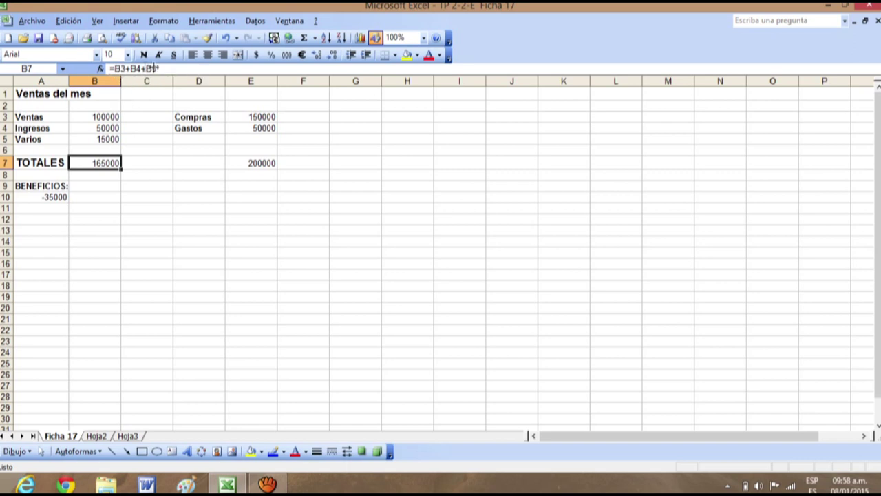
pyautogui.click(111, 140)
pyautogui.press('BackSpace')
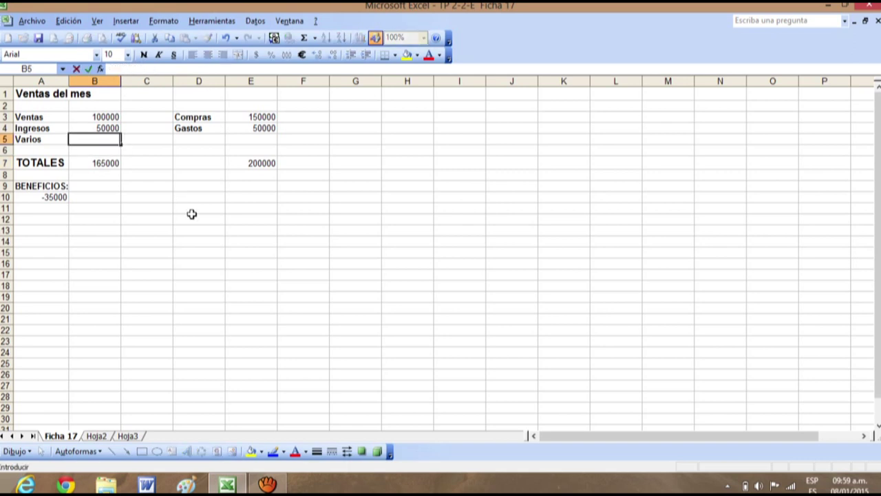
pyautogui.write('25000')
pyautogui.press('Return')
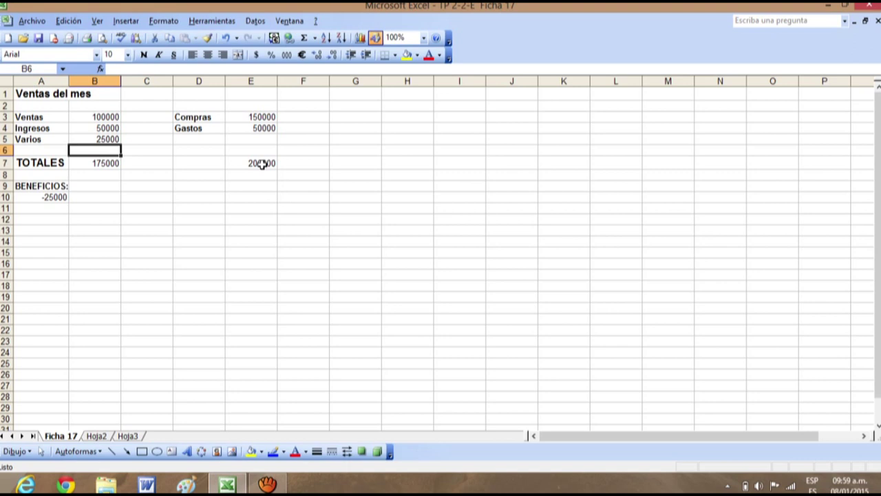
# Step: Examine the copy commands available for the totals in B7 and E7 and the BENEFICIOS formula in A10
pyautogui.click(115, 162)
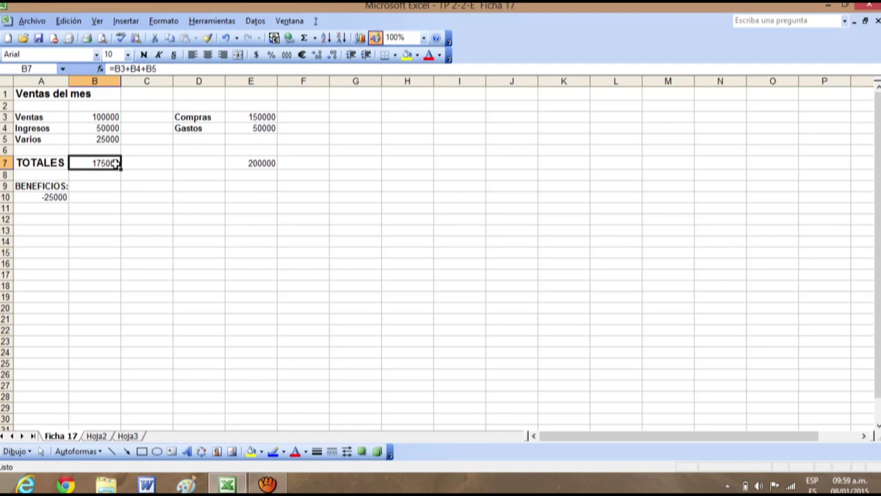
pyautogui.rightClick(114, 163)
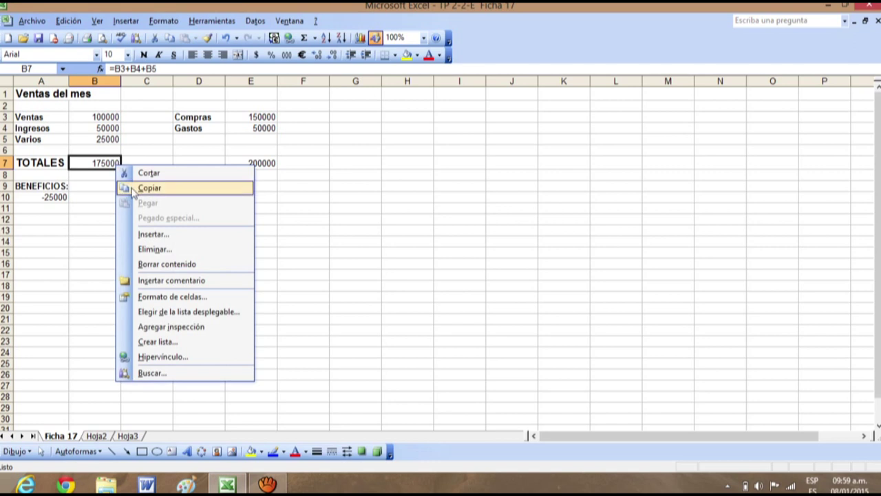
pyautogui.click(118, 164)
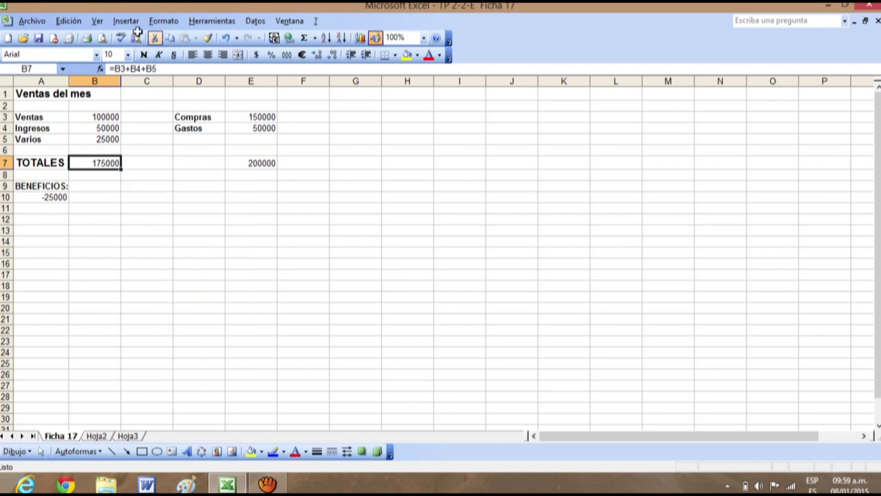
pyautogui.click(71, 21)
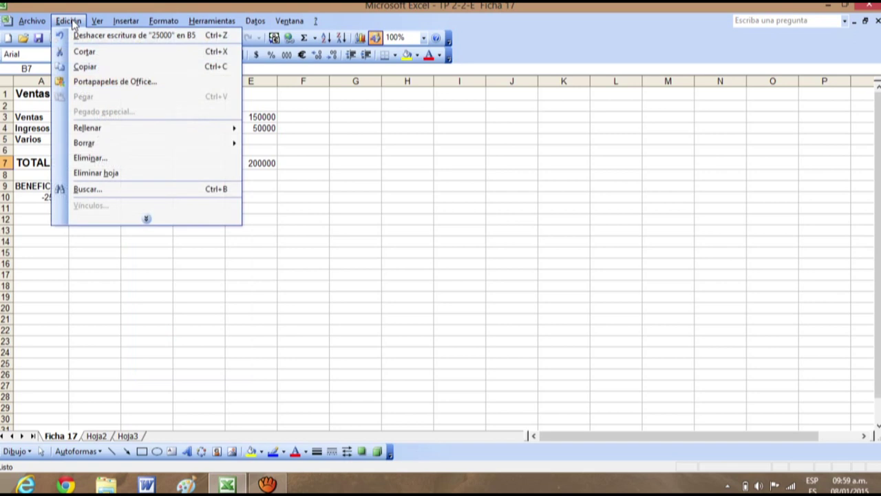
pyautogui.click(80, 24)
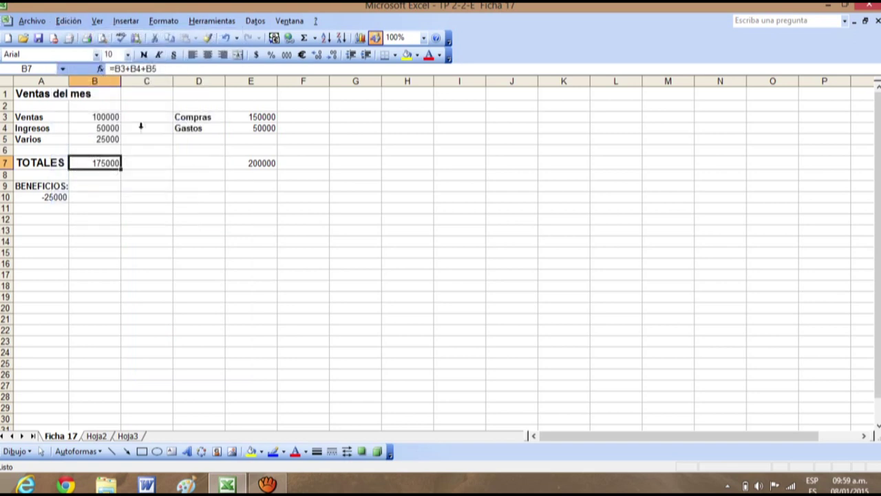
pyautogui.click(256, 163)
pyautogui.rightClick(255, 163)
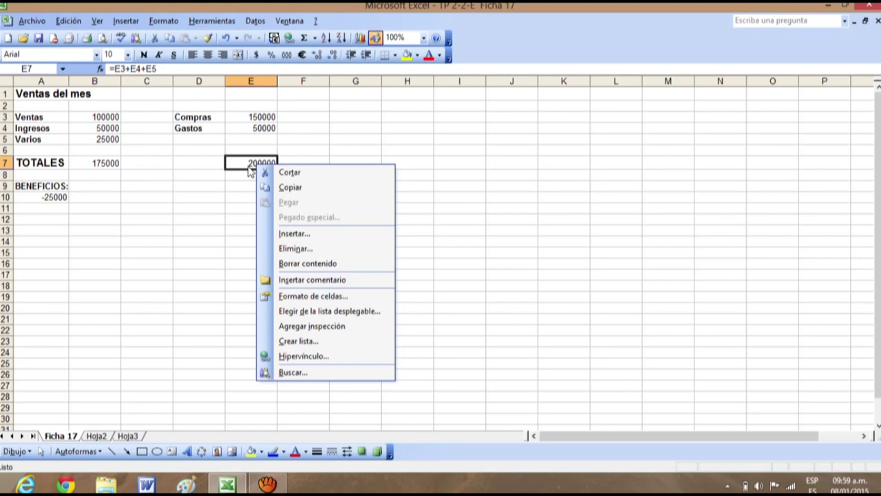
pyautogui.click(211, 154)
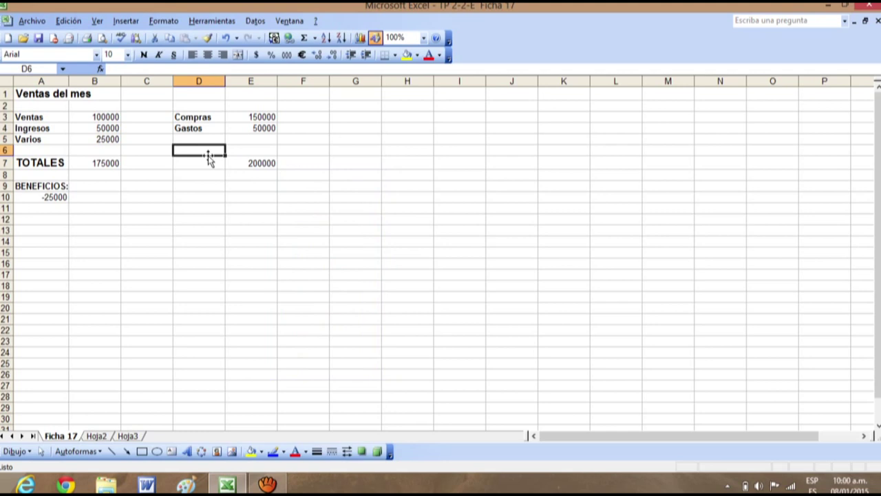
pyautogui.click(32, 186)
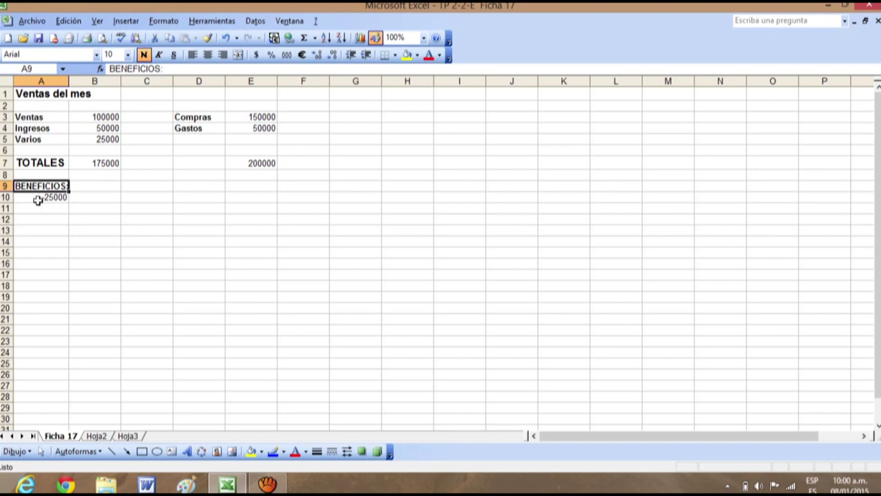
pyautogui.click(38, 200)
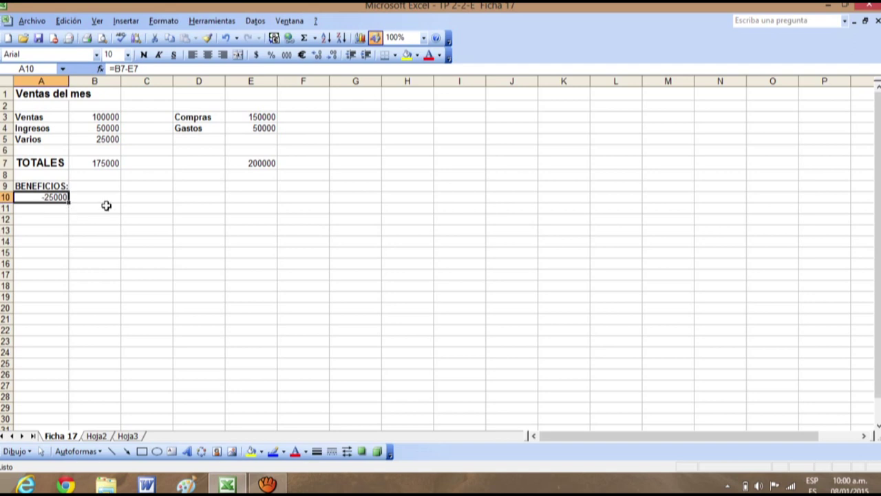
pyautogui.rightClick(68, 433)
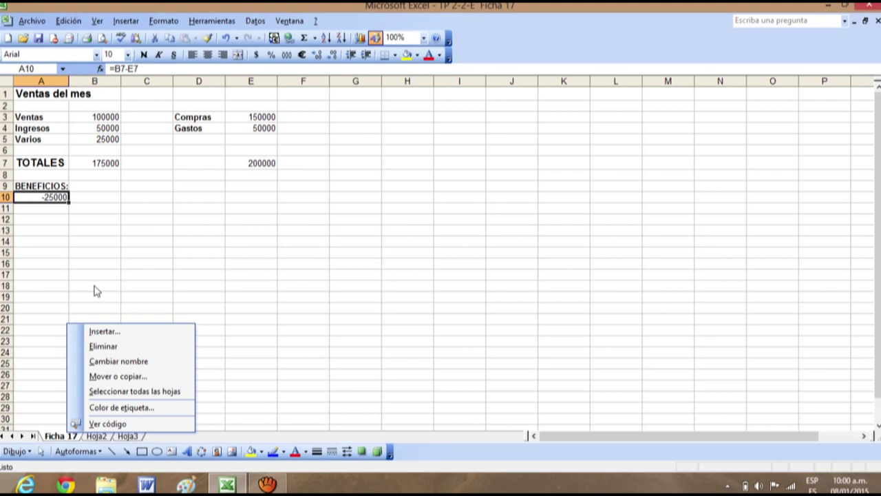
# Step: Open the border formatting for A1:E10 and choose a thick solid line in dark blue
pyautogui.moveTo(43, 96); pyautogui.dragTo(242, 192)
pyautogui.rightClick(242, 192)
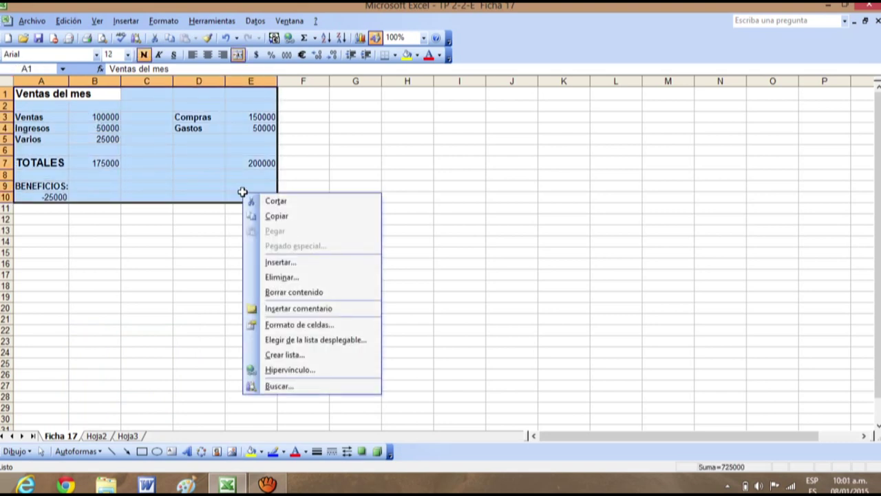
pyautogui.click(304, 325)
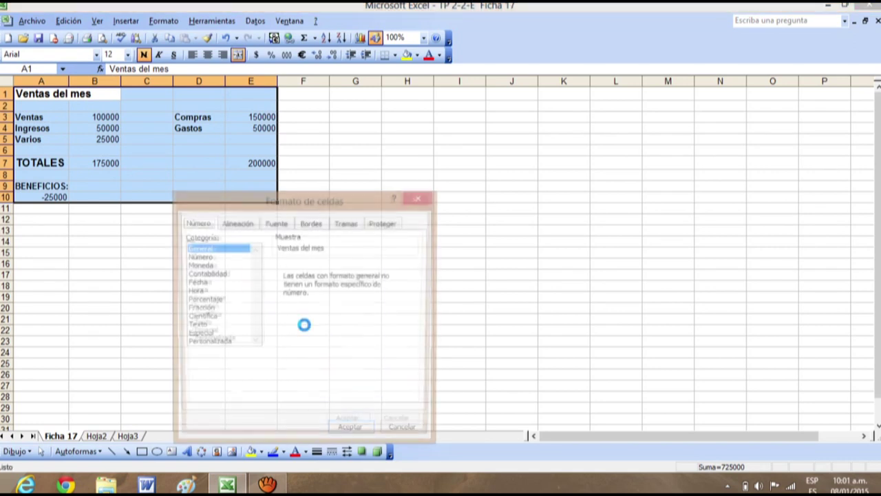
pyautogui.click(313, 225)
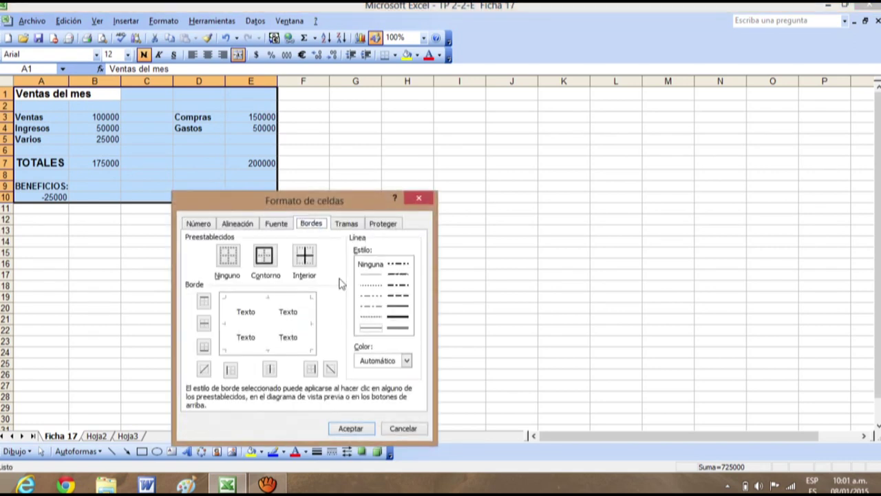
pyautogui.click(400, 318)
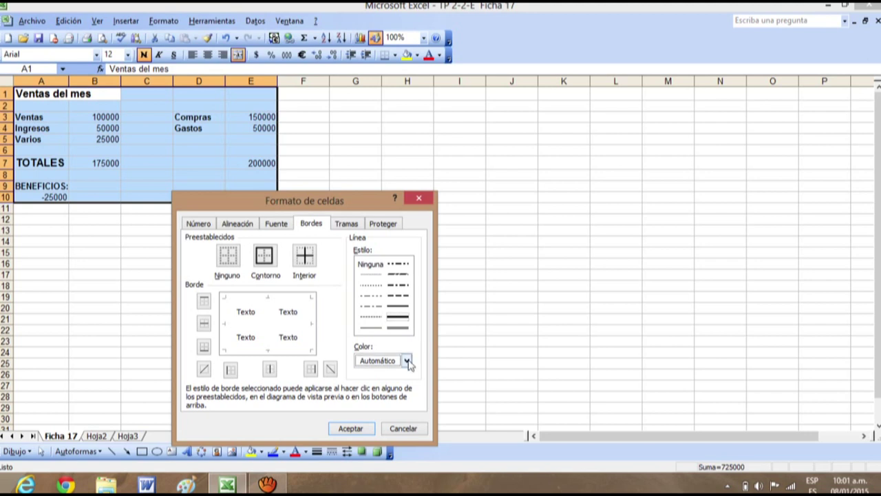
pyautogui.click(407, 361)
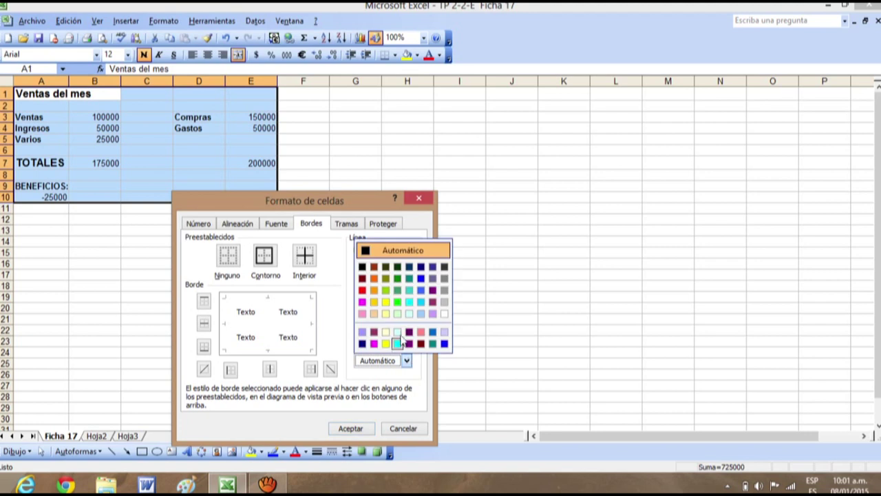
pyautogui.click(422, 268)
# Step: Put the thick dark blue border around the outside of the selected range with the Contorno preset
pyautogui.click(282, 298)
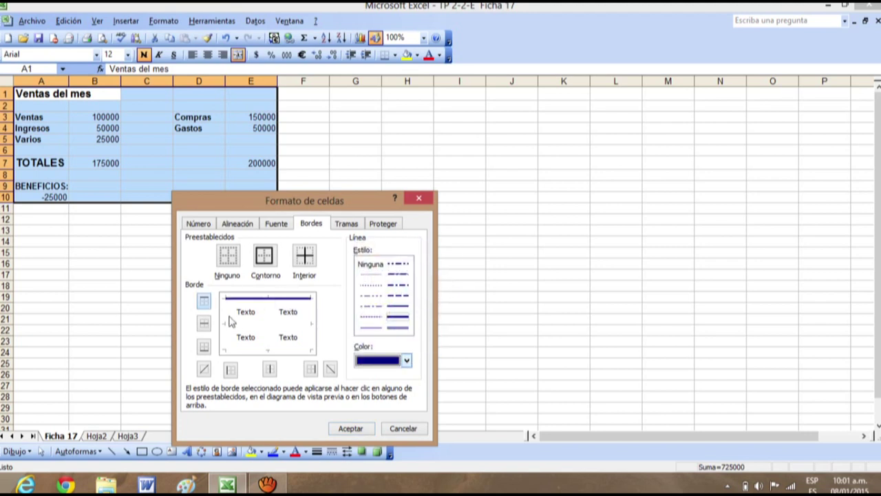
pyautogui.click(225, 328)
pyautogui.click(317, 329)
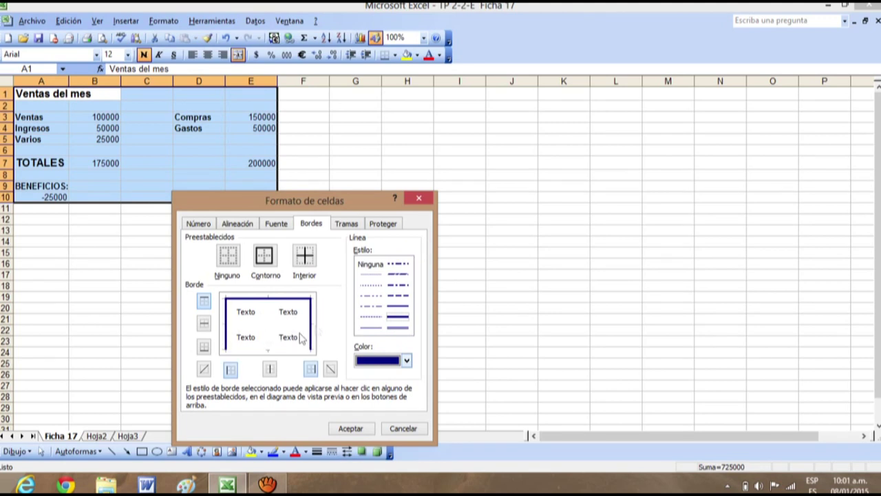
pyautogui.click(276, 350)
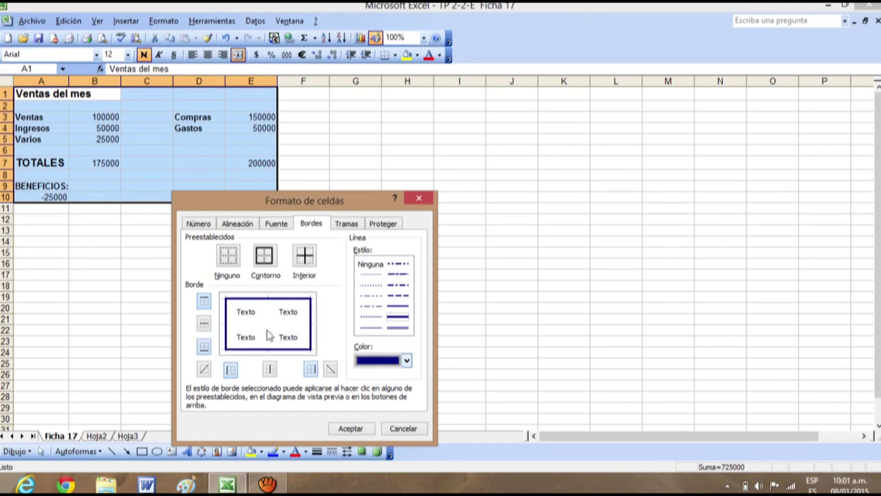
pyautogui.click(232, 257)
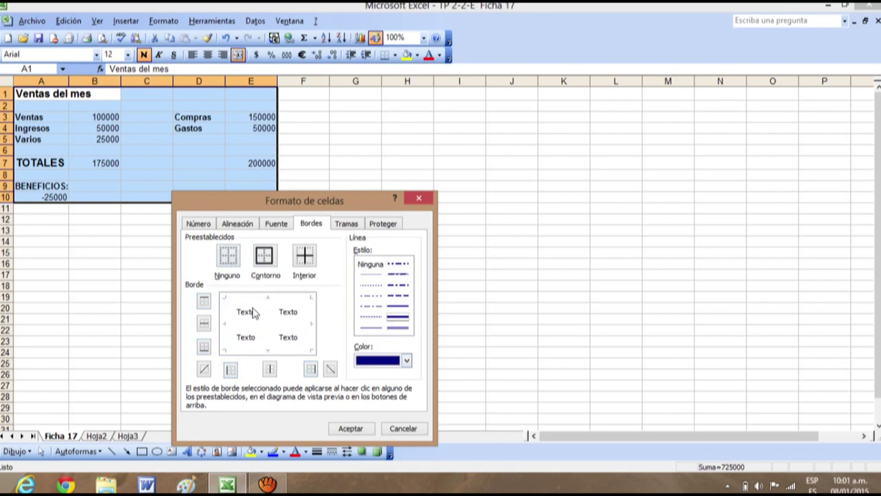
pyautogui.click(265, 257)
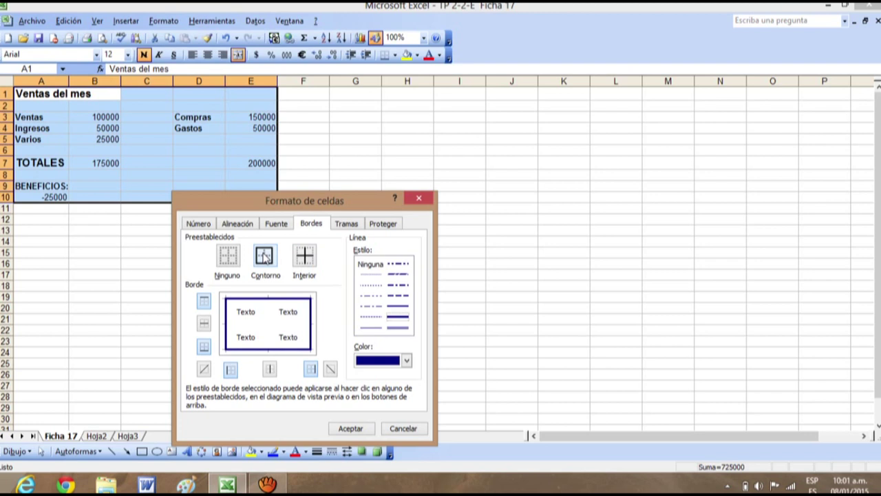
# Step: Try interior borders in the same thick dark blue line, and remove both inner lines again
pyautogui.click(305, 257)
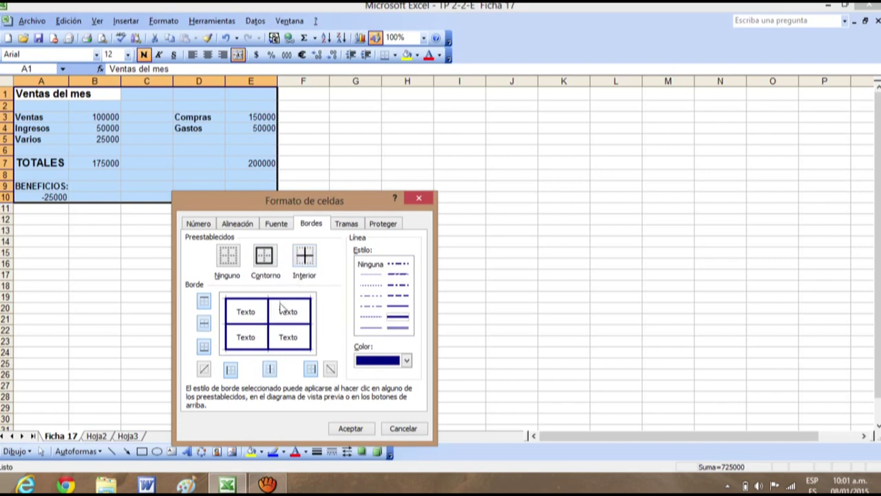
pyautogui.click(268, 325)
pyautogui.click(279, 330)
pyautogui.click(270, 321)
pyautogui.click(289, 325)
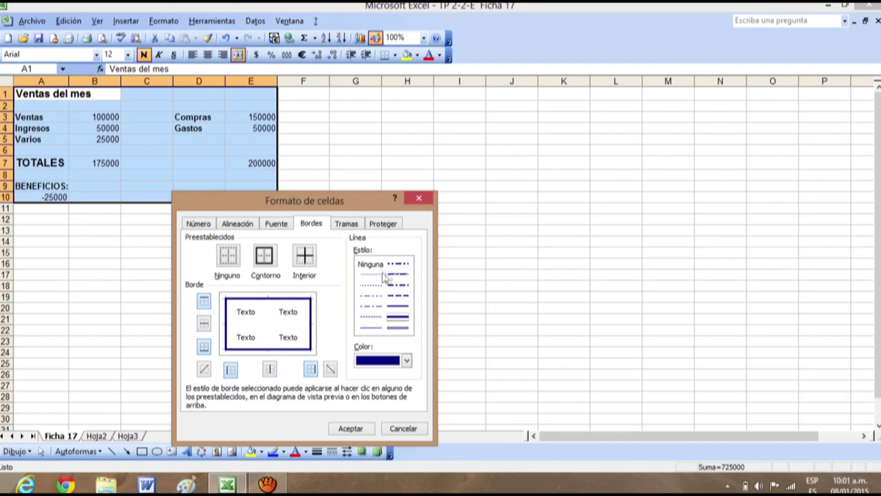
# Step: Add interior borders to A1:E10 in a thin solid brown line and apply the cell format
pyautogui.click(371, 328)
pyautogui.click(407, 361)
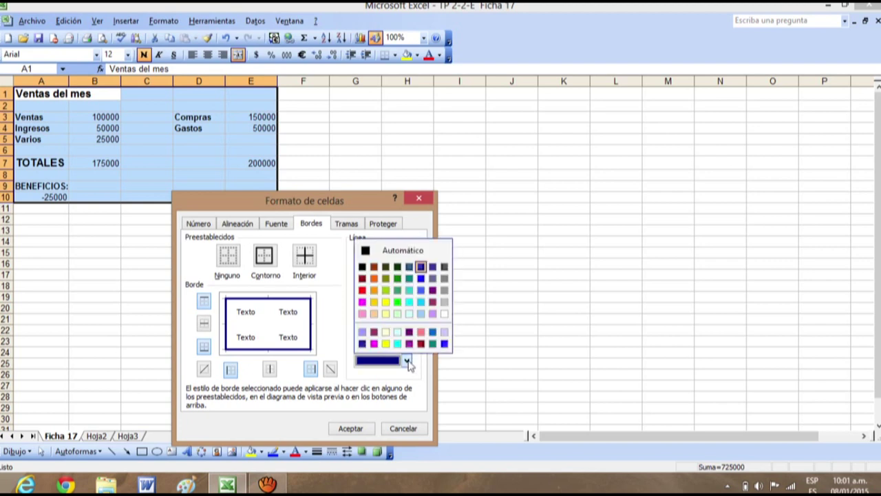
pyautogui.click(374, 268)
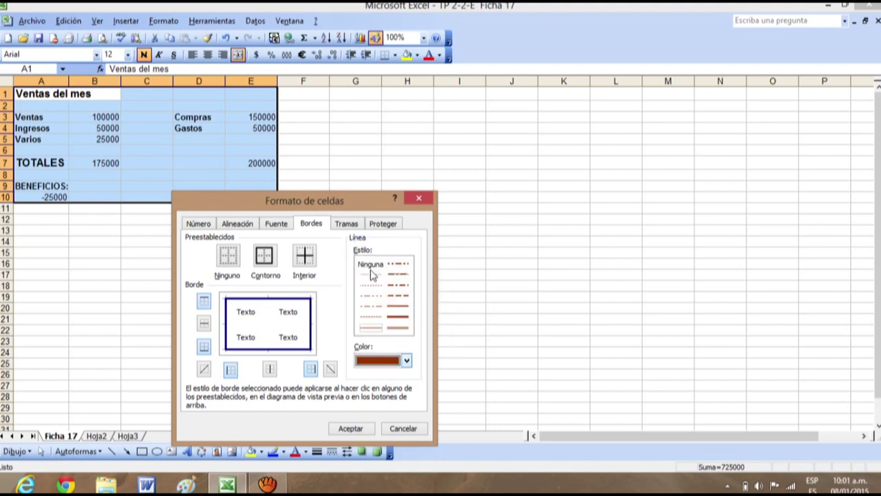
pyautogui.click(306, 256)
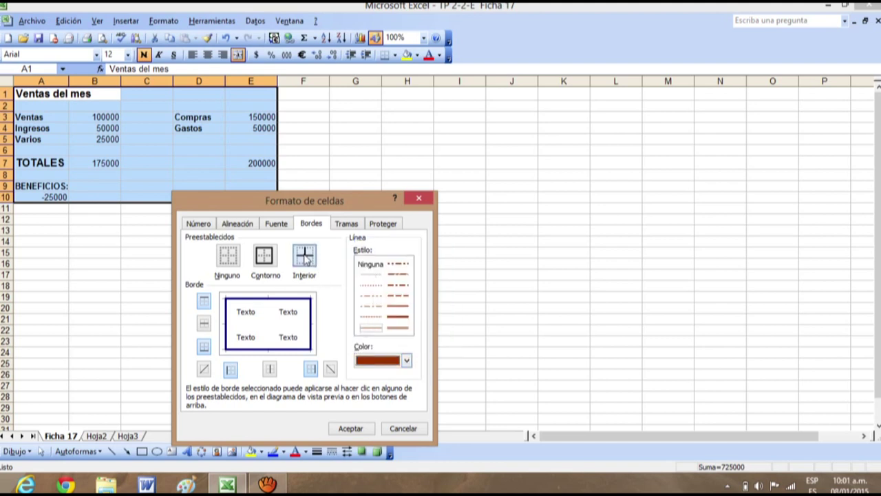
pyautogui.click(357, 428)
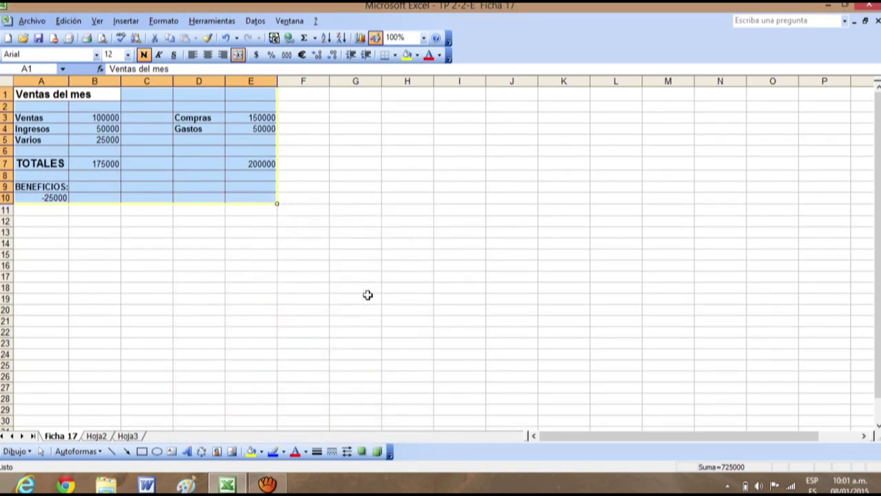
pyautogui.click(368, 295)
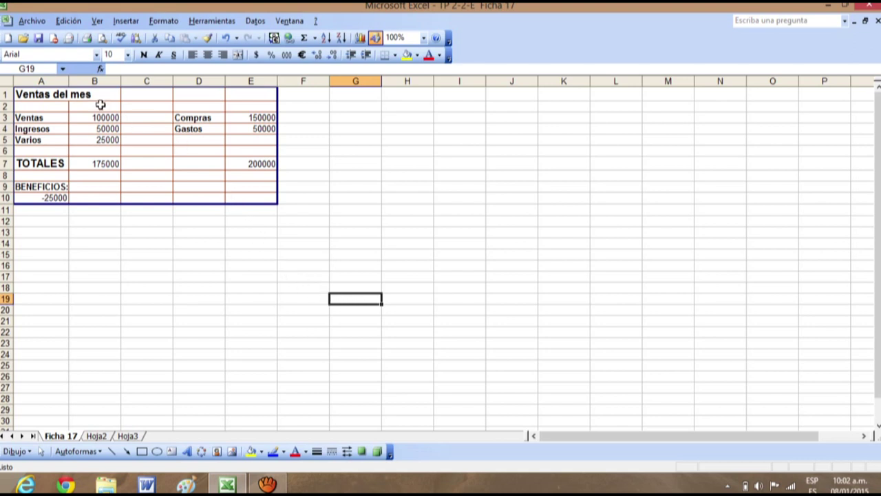
pyautogui.click(26, 93)
pyautogui.moveTo(39, 91); pyautogui.dragTo(99, 96)
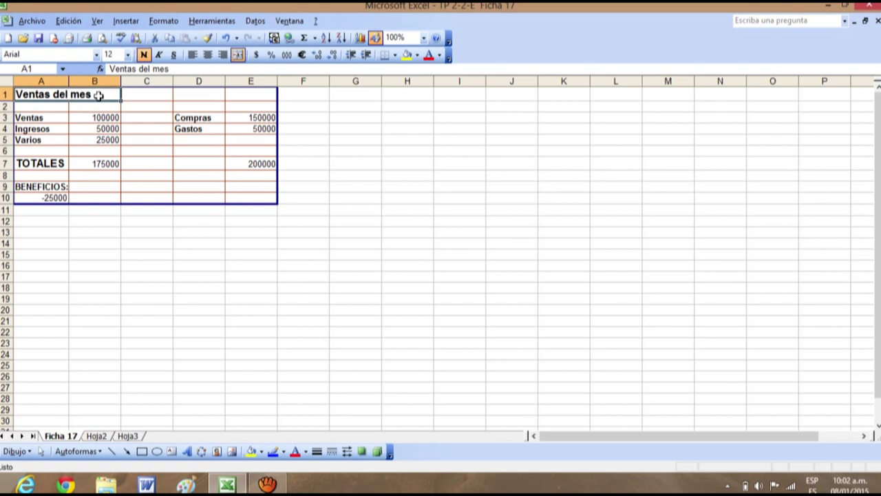
pyautogui.rightClick(98, 95)
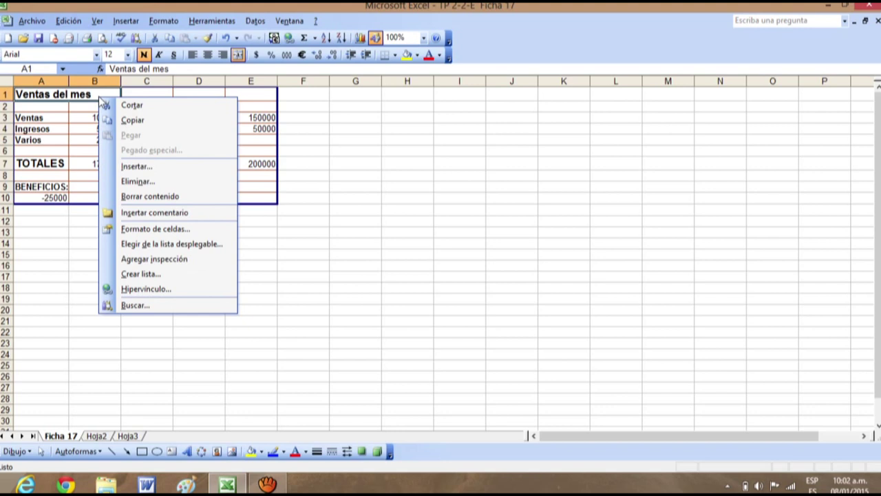
pyautogui.click(309, 138)
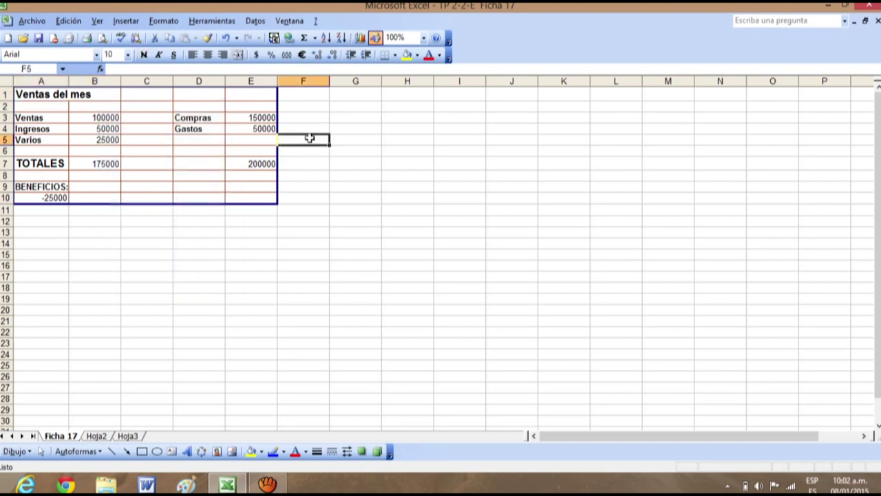
# Step: Merge cells A1:E1 of the Ventas del mes title row and set its horizontal alignment to Centrar
pyautogui.moveTo(81, 94); pyautogui.dragTo(234, 93)
pyautogui.rightClick(233, 94)
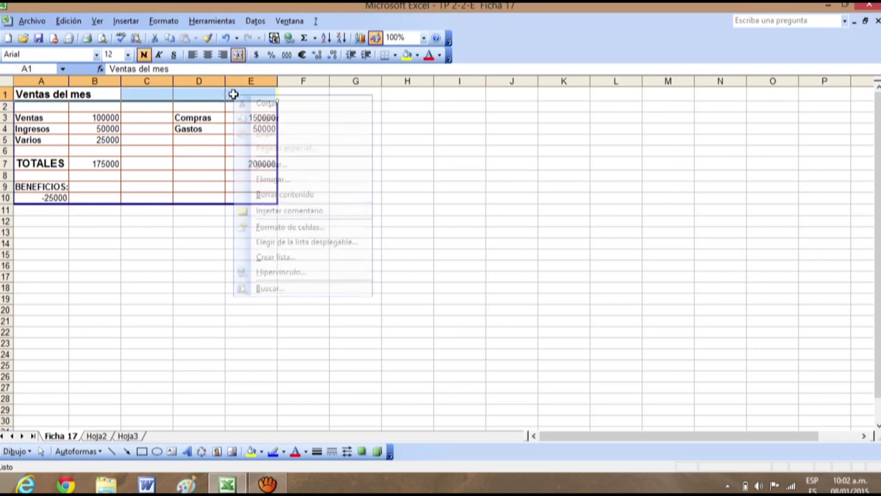
pyautogui.click(282, 228)
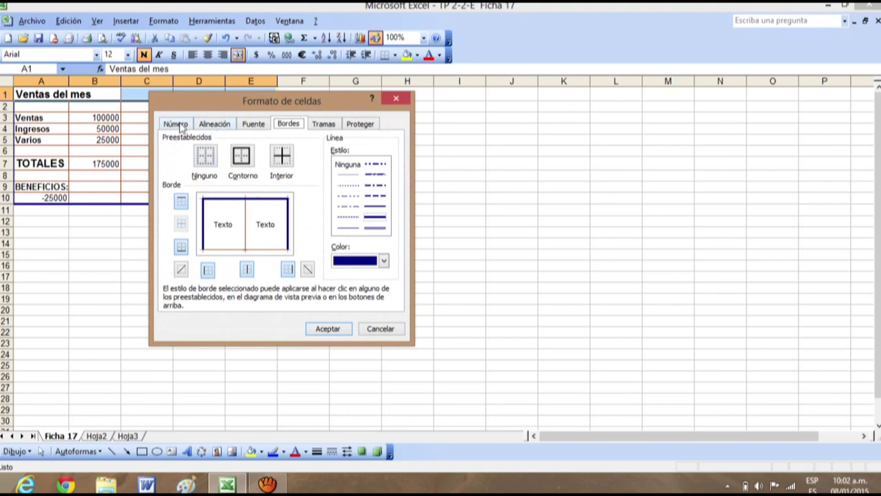
pyautogui.click(212, 124)
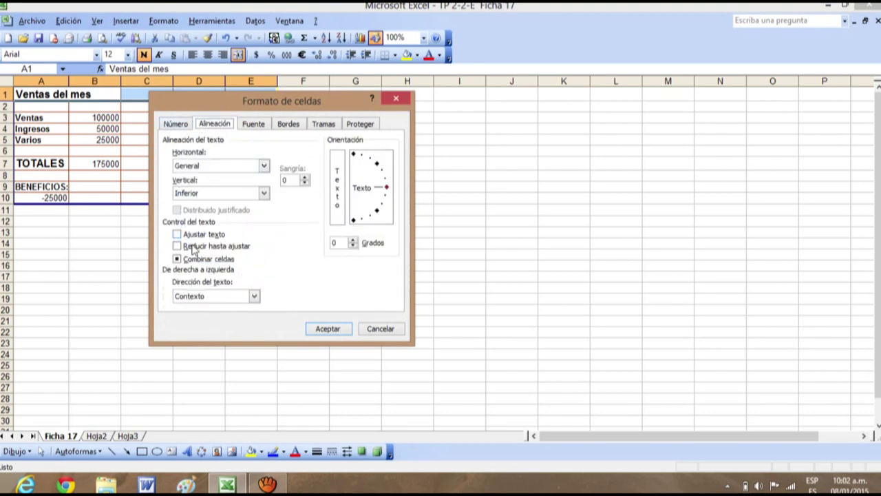
pyautogui.click(178, 260)
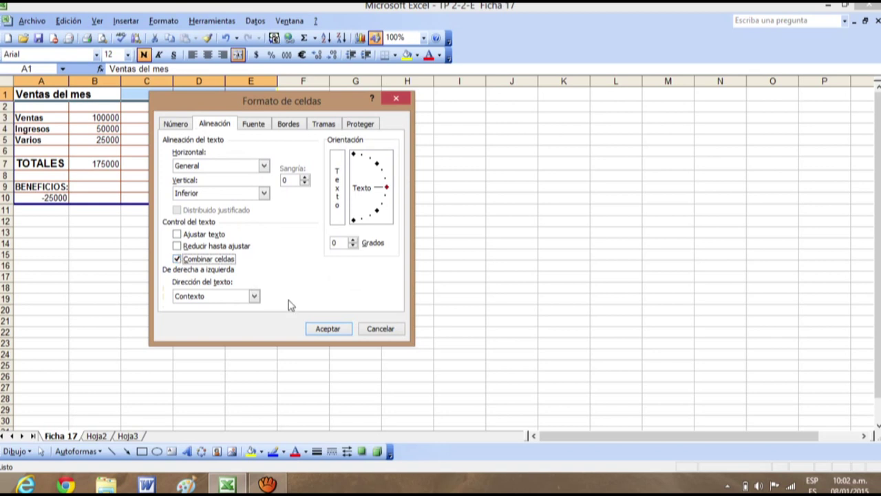
pyautogui.click(264, 167)
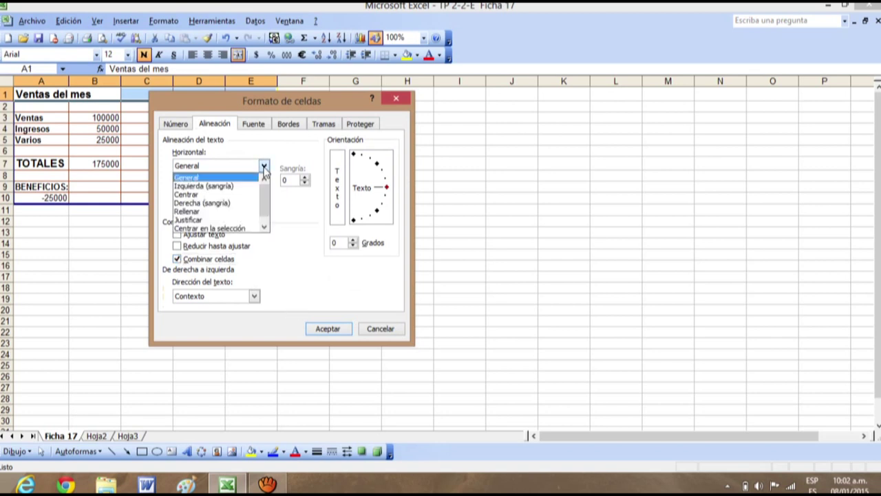
pyautogui.click(255, 196)
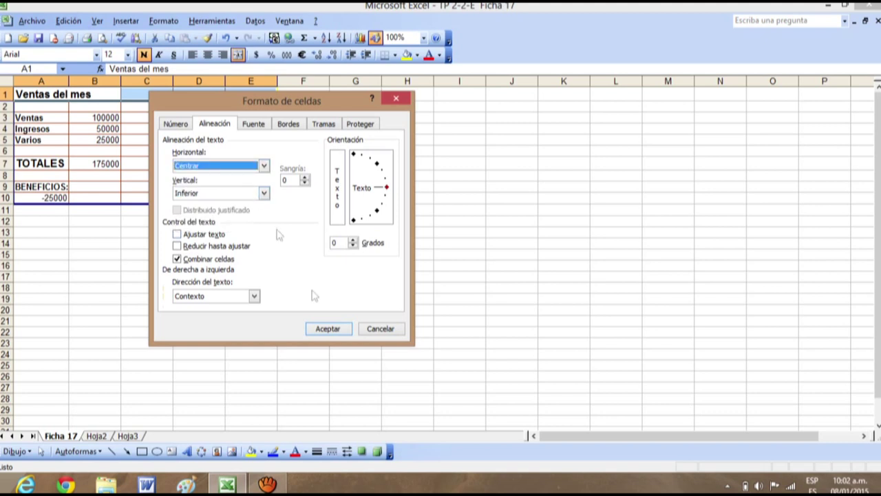
pyautogui.click(328, 330)
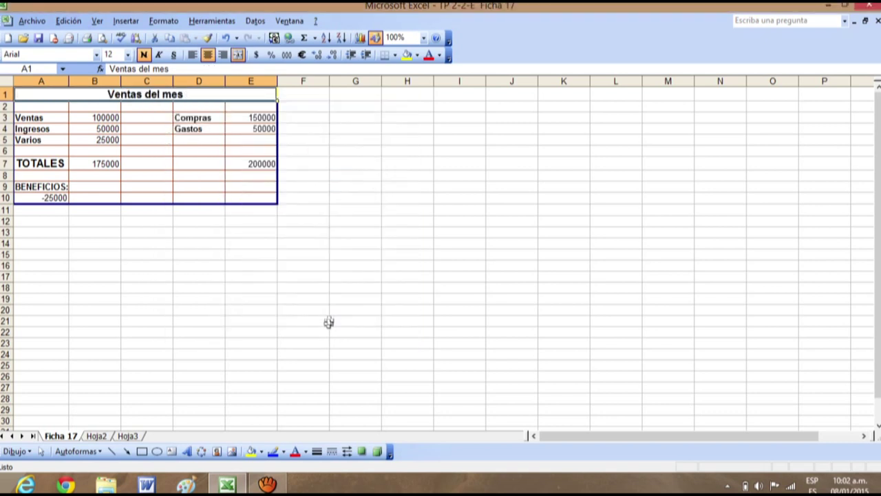
pyautogui.click(327, 322)
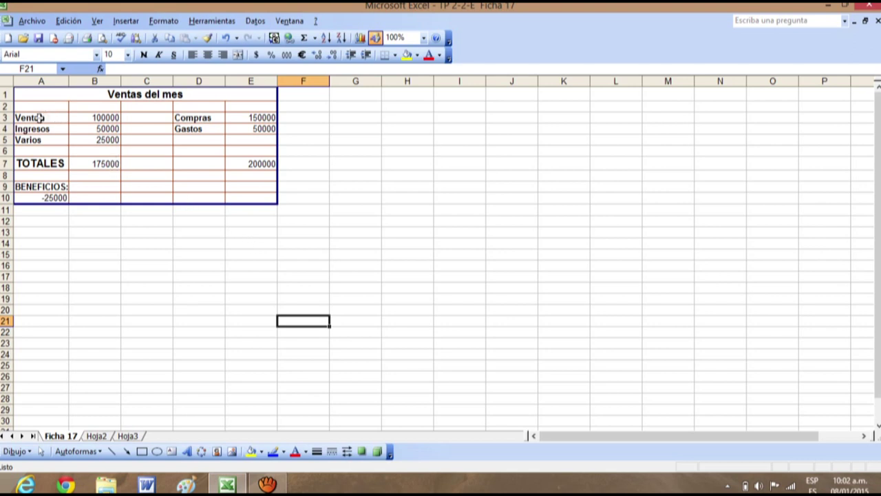
# Step: Fill the label cells A3:A5 (Ventas, Ingresos, Varios) with light green
pyautogui.moveTo(19, 117); pyautogui.dragTo(38, 139)
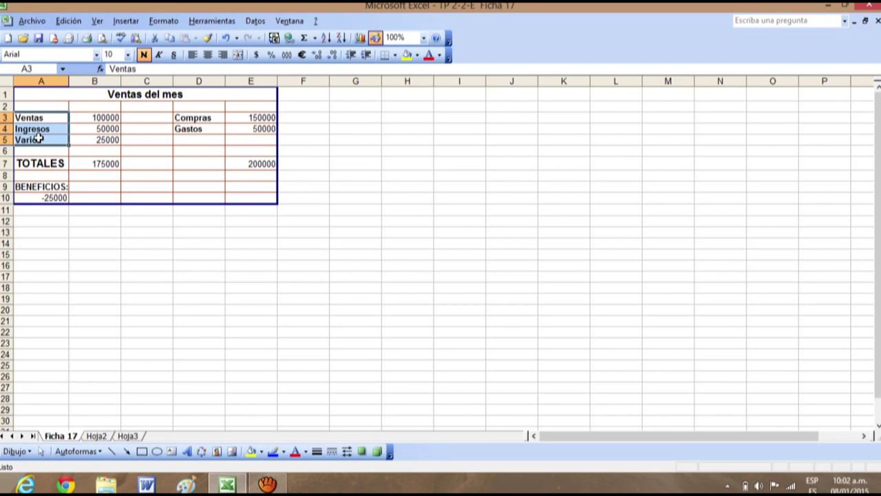
pyautogui.click(417, 56)
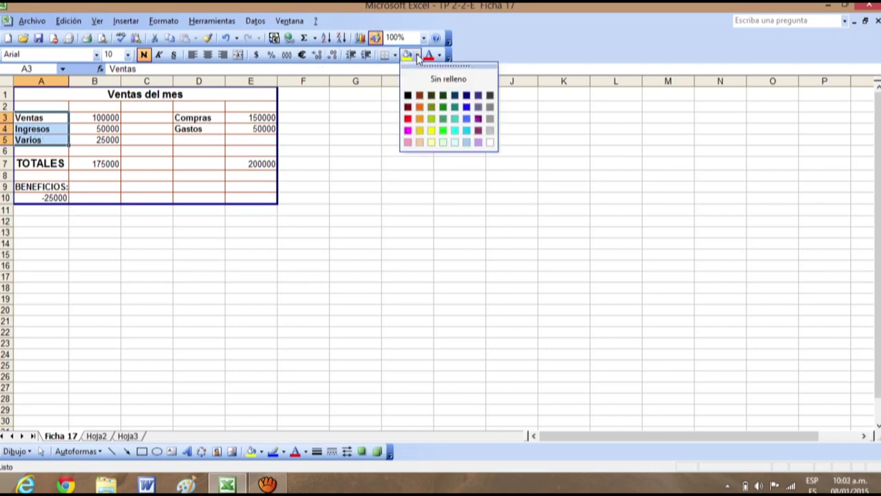
pyautogui.click(443, 142)
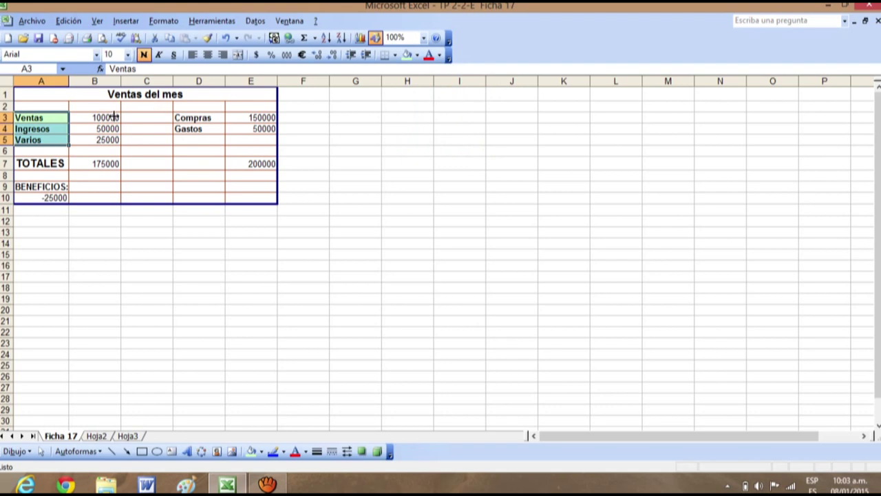
pyautogui.click(408, 127)
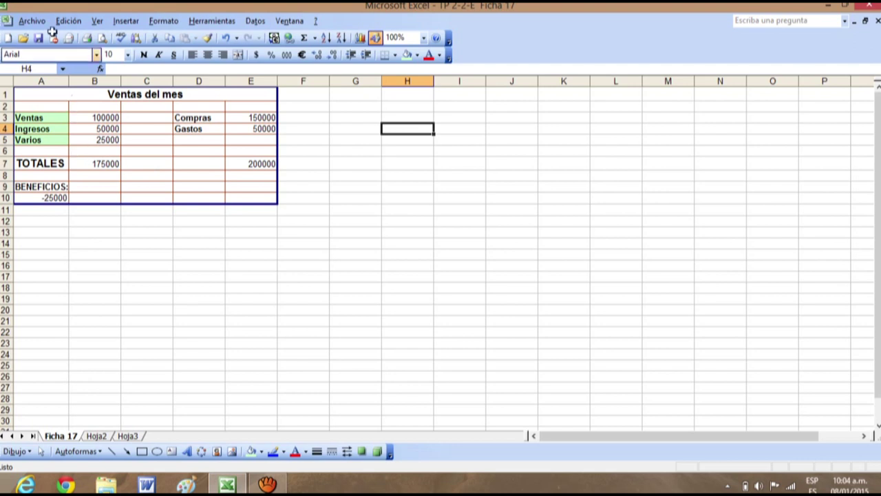
# Step: Save the workbook under the new name TP 2-2-E Ficha 17 c in Mis documentos and close it
pyautogui.click(35, 20)
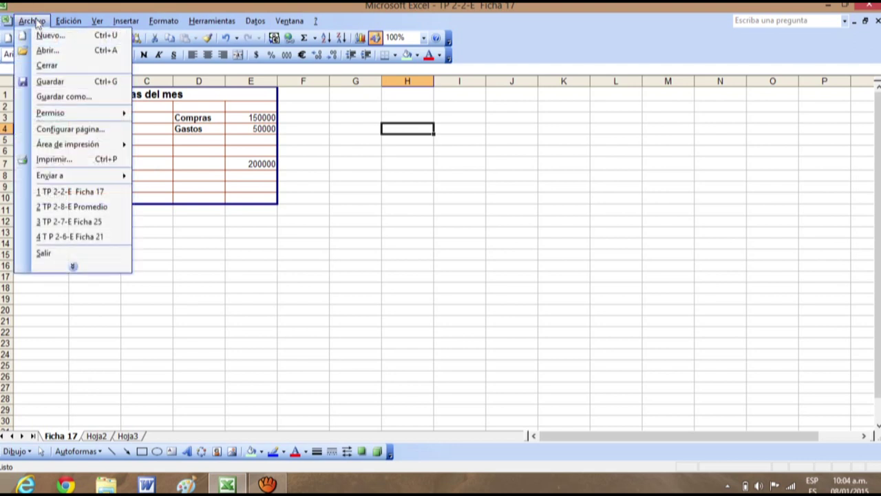
pyautogui.click(78, 97)
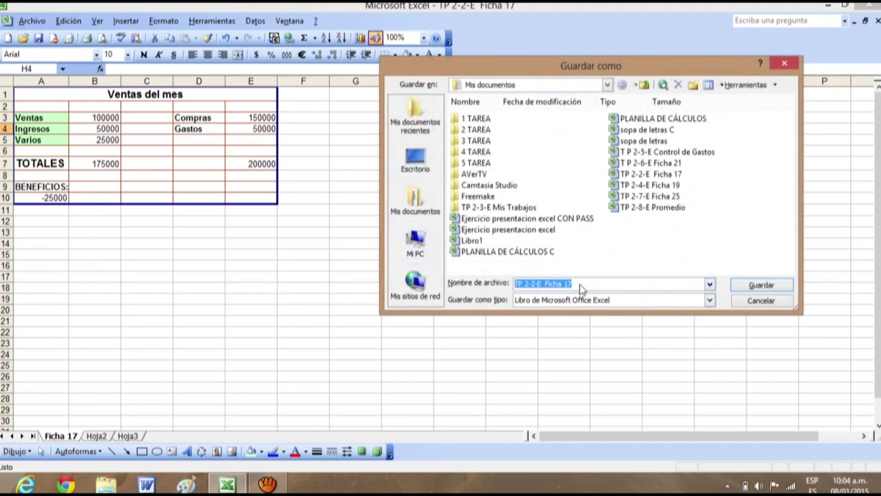
pyautogui.click(580, 284)
pyautogui.write('c')
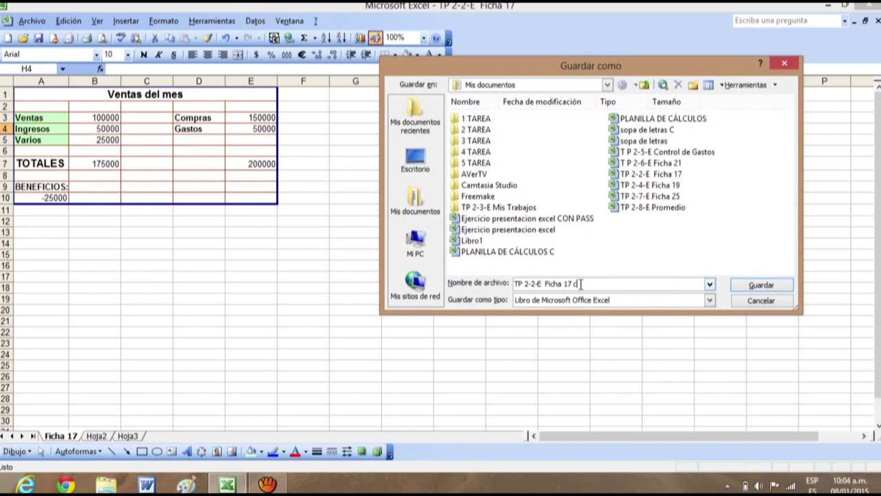
pyautogui.press('Return')
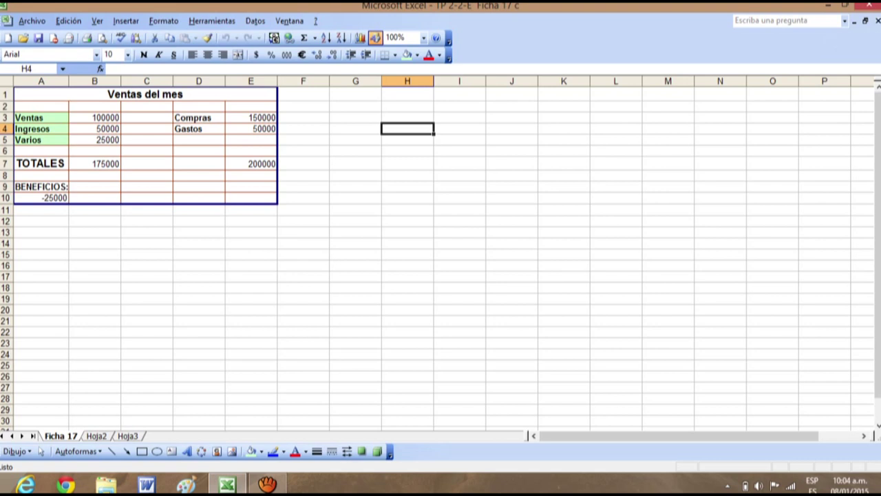
pyautogui.click(877, 22)
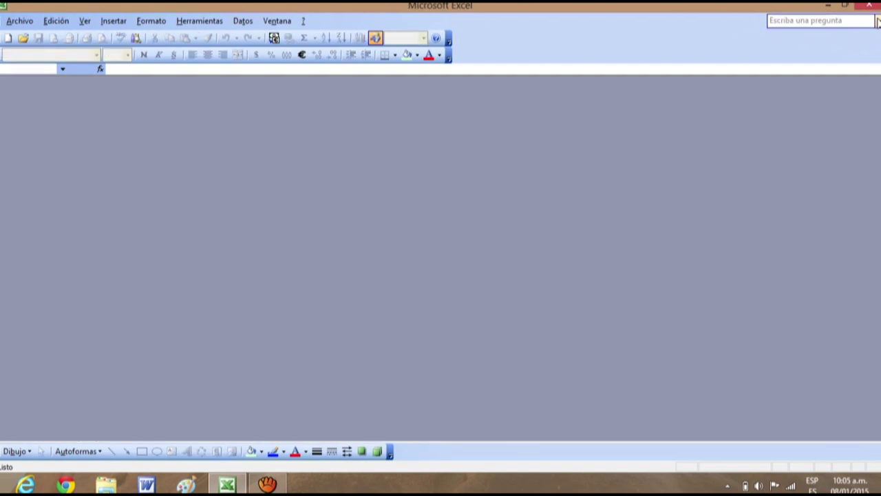
# Step: Open the workbook Pares y enteros from the TP 2-3-E Mis Trabajos folder
pyautogui.click(19, 21)
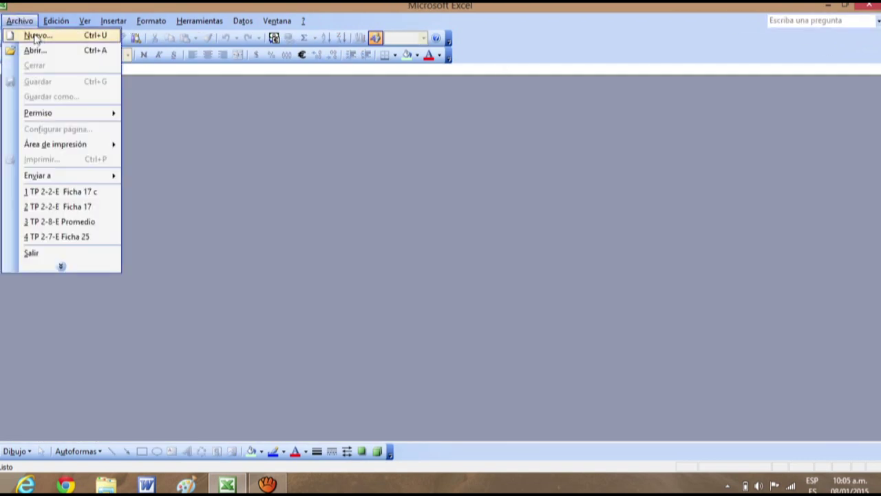
pyautogui.click(47, 50)
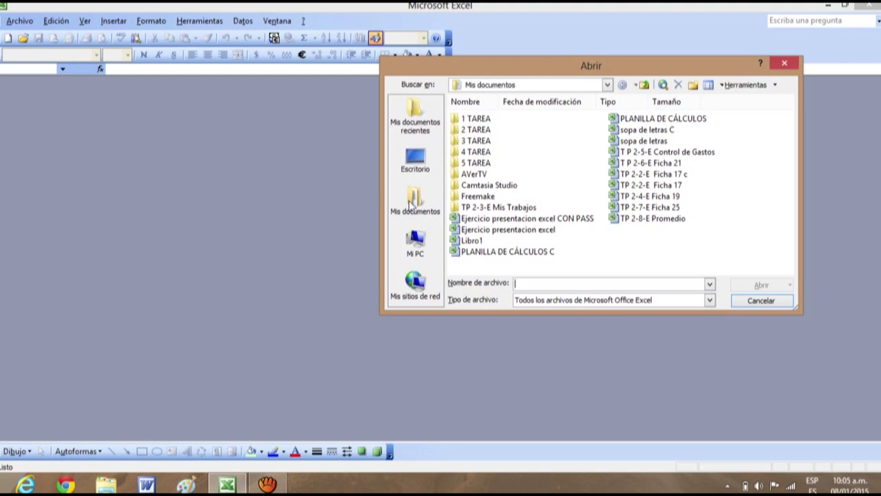
pyautogui.click(497, 210)
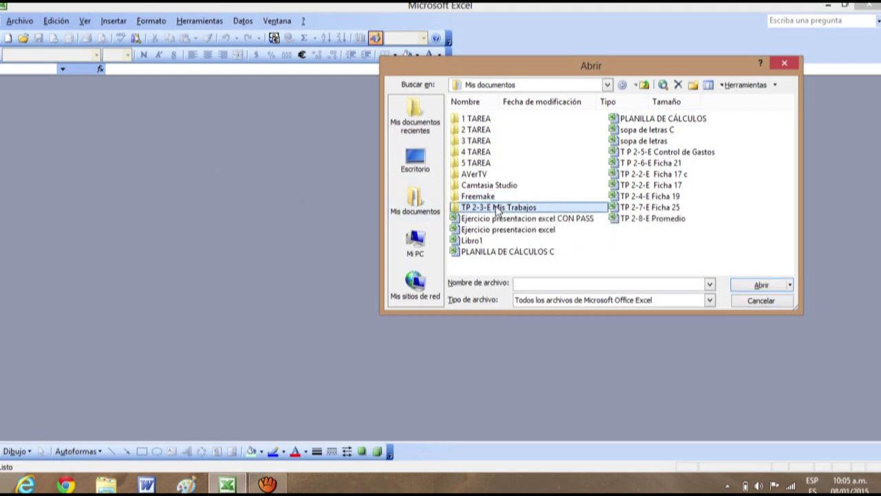
pyautogui.click(758, 285)
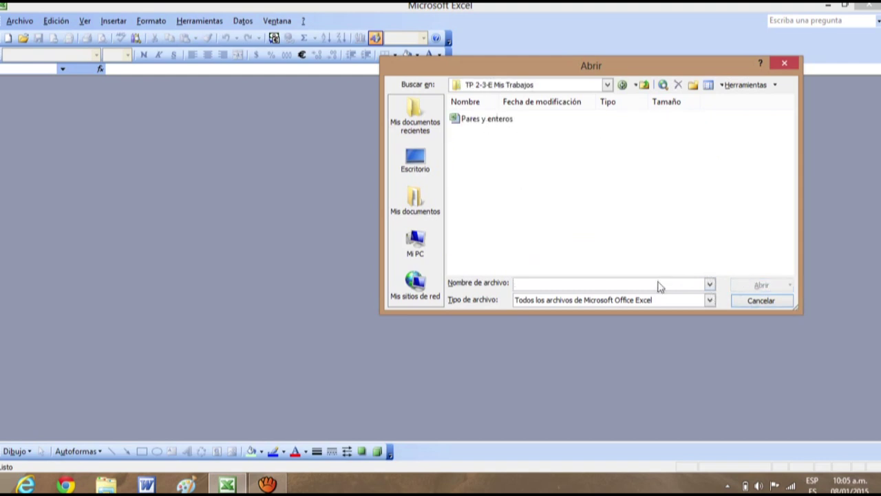
pyautogui.click(485, 122)
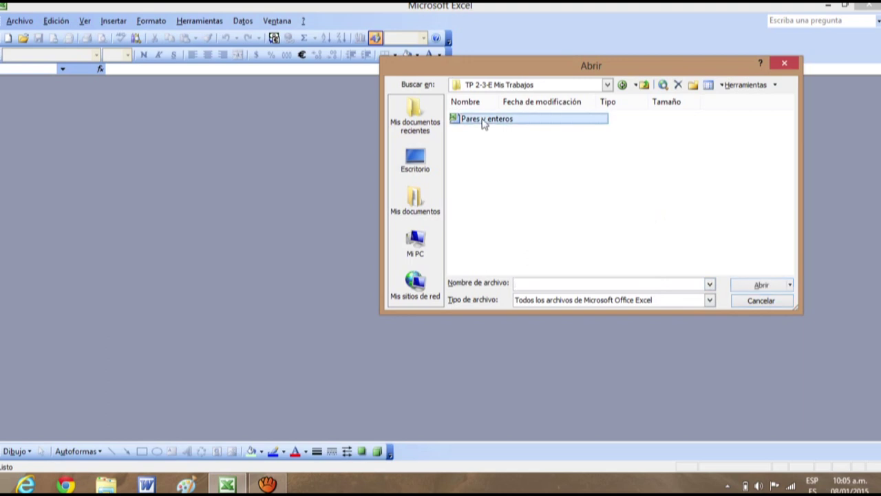
pyautogui.click(758, 285)
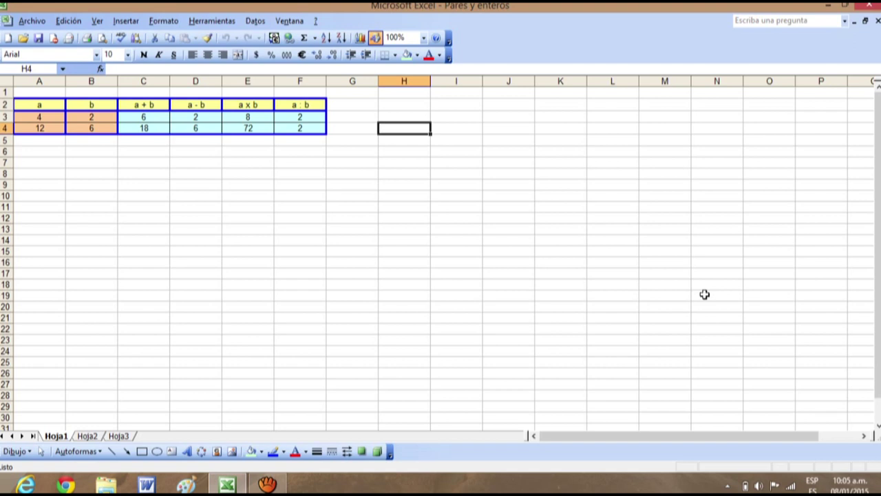
# Step: Examine the formulas in C3, C4, D3, E3 and F3 that add, subtract, multiply and divide a and b
pyautogui.click(335, 310)
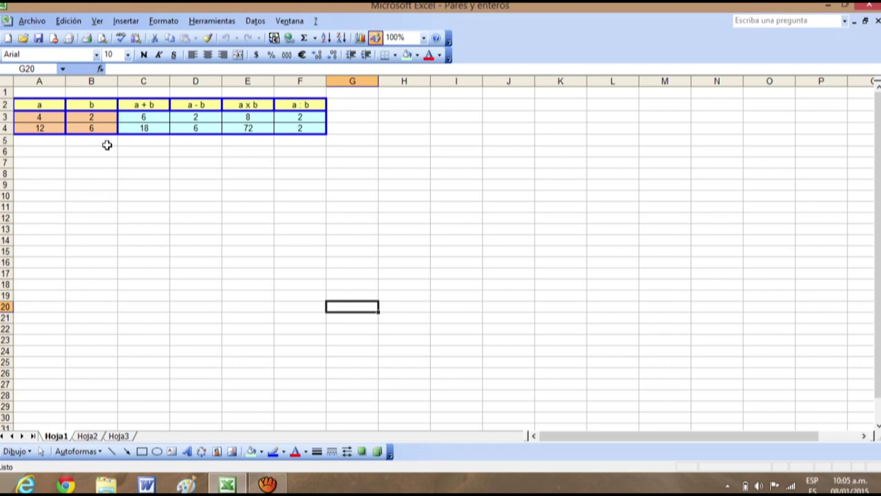
pyautogui.click(164, 119)
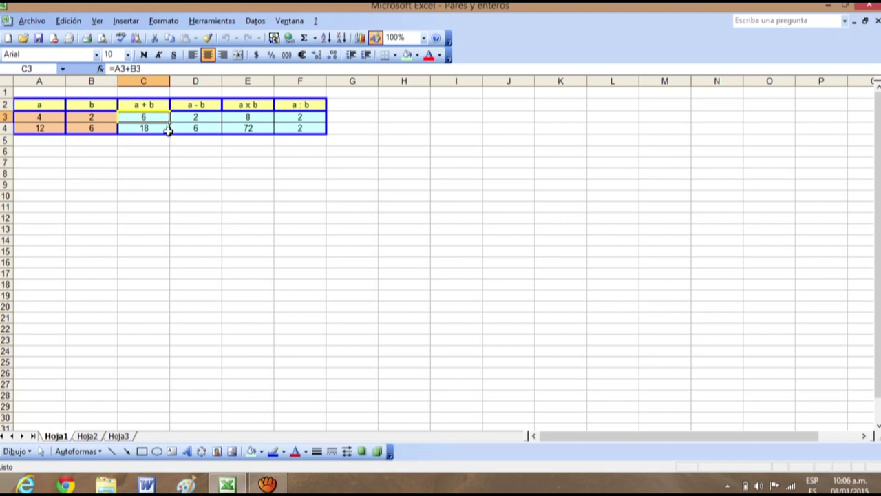
pyautogui.click(166, 130)
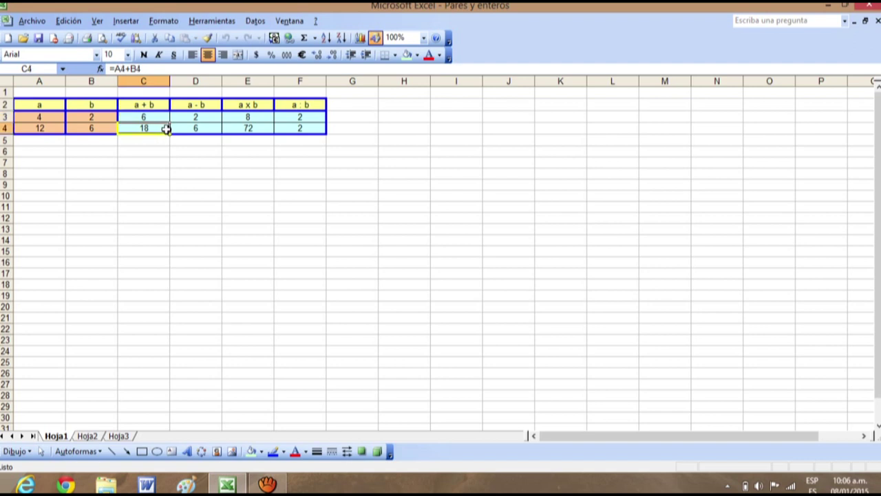
pyautogui.click(237, 484)
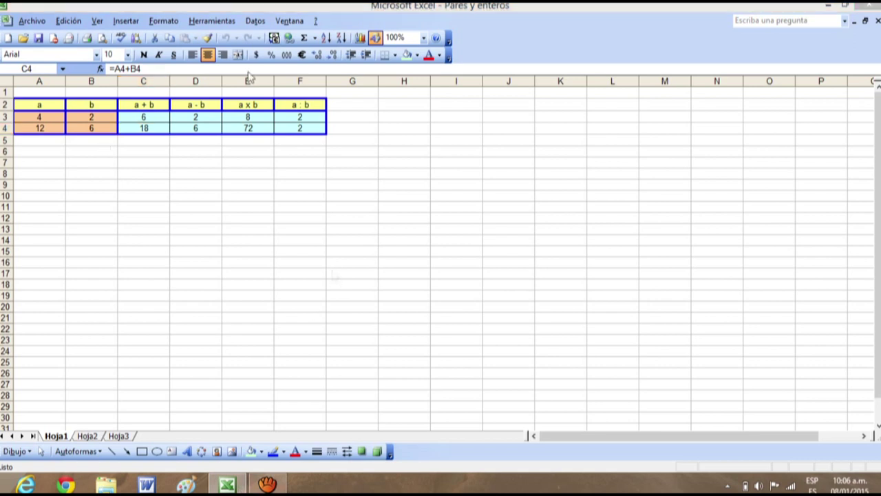
pyautogui.click(144, 125)
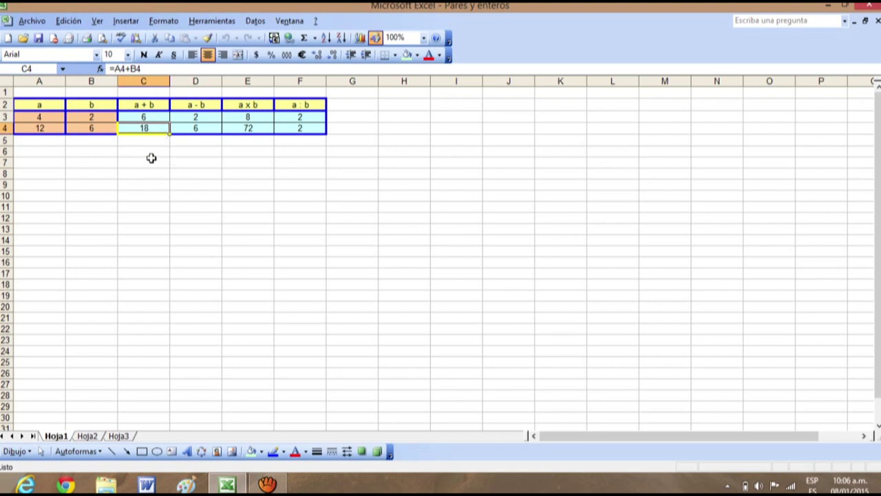
pyautogui.click(147, 117)
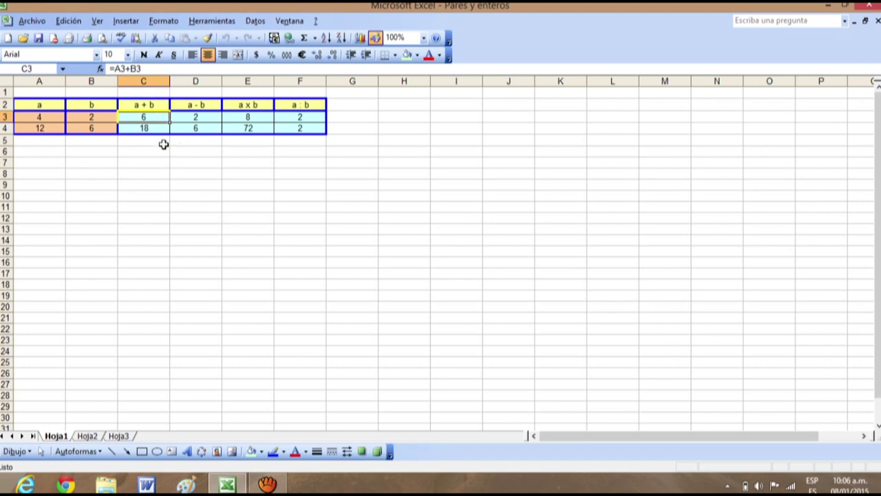
pyautogui.click(215, 117)
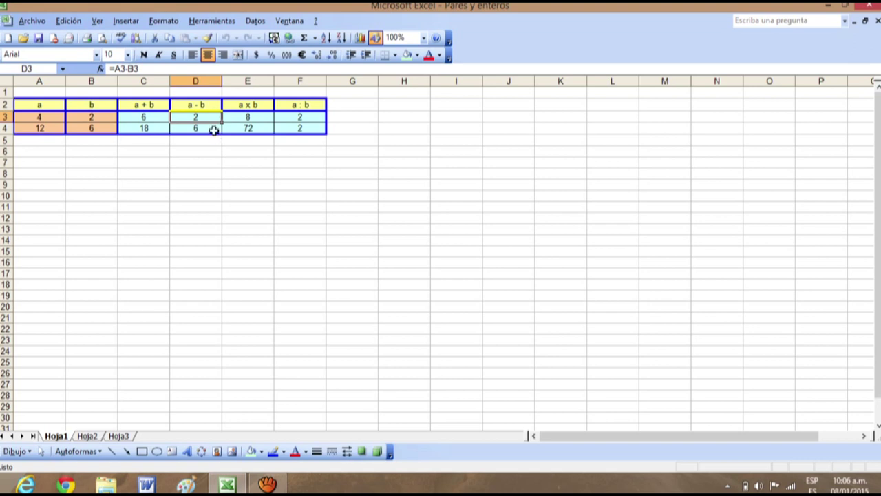
pyautogui.click(267, 119)
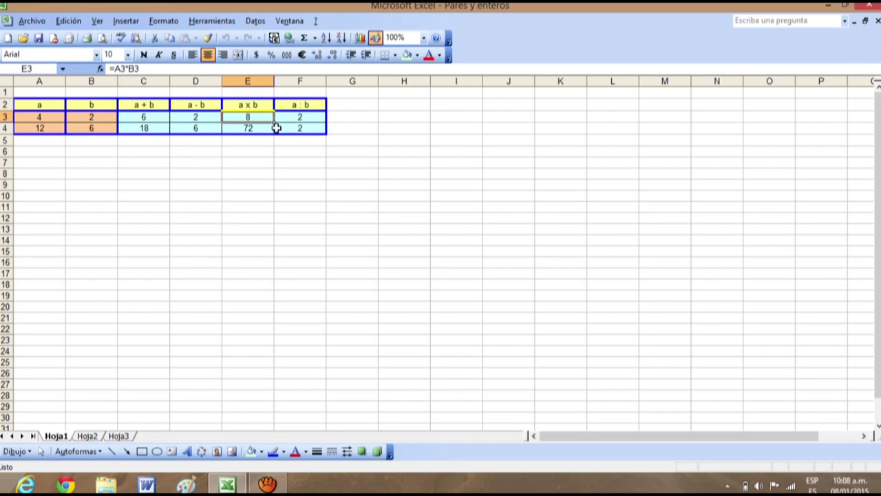
pyautogui.click(305, 117)
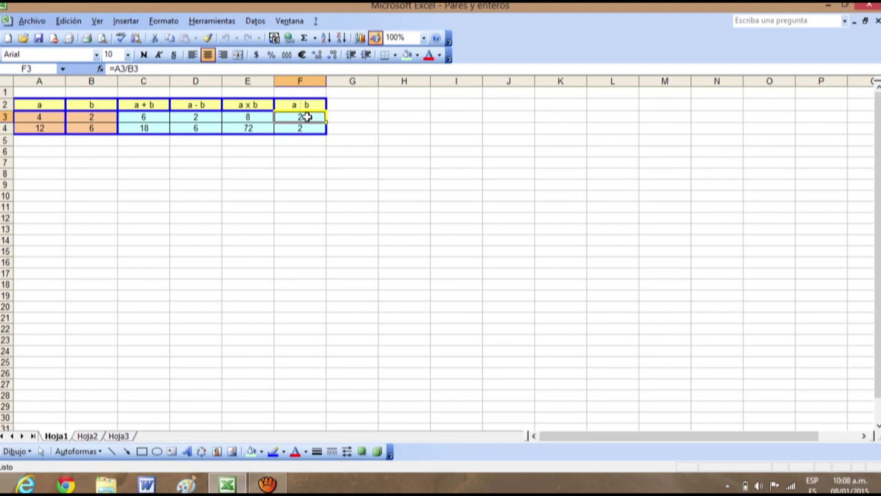
pyautogui.click(346, 128)
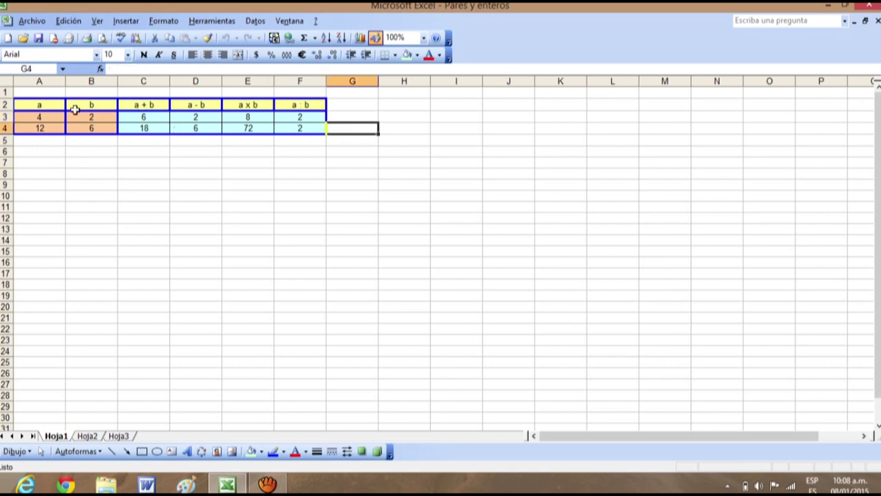
pyautogui.click(279, 219)
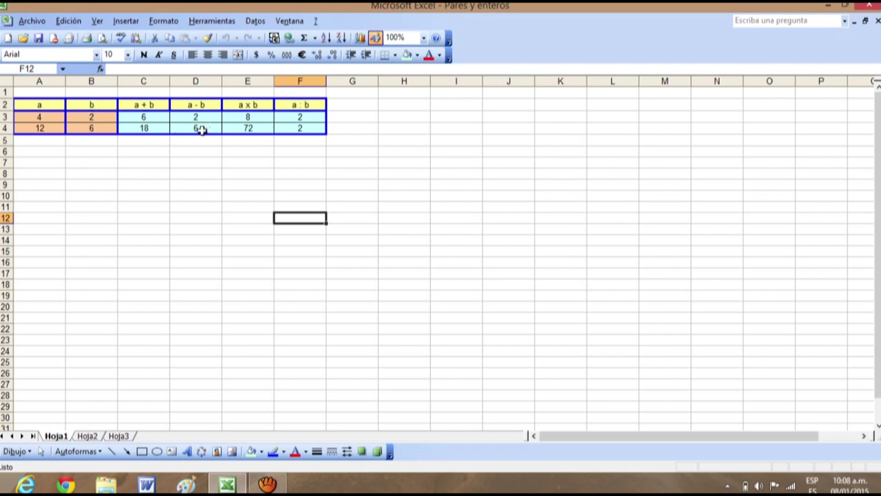
pyautogui.click(188, 162)
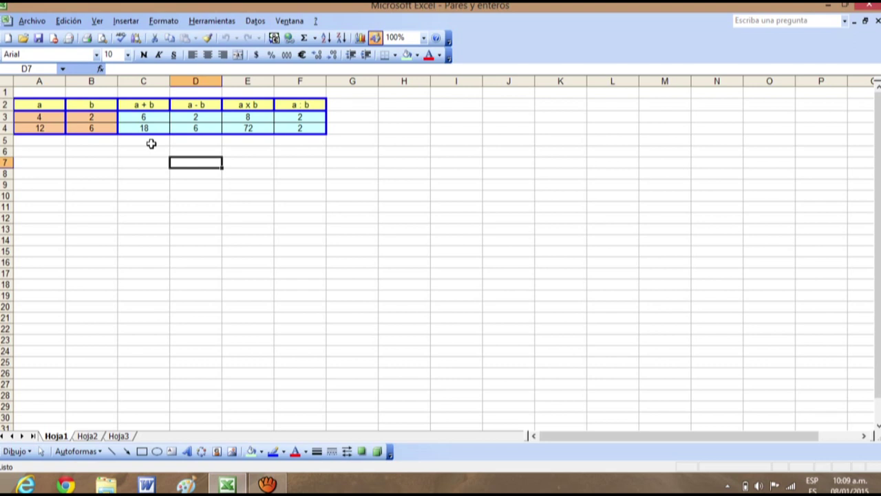
pyautogui.click(355, 194)
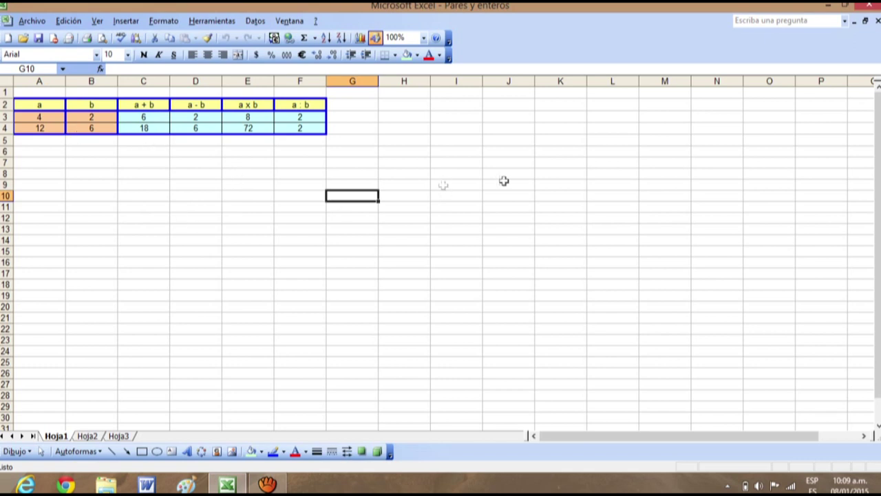
pyautogui.click(465, 179)
pyautogui.moveTo(444, 164); pyautogui.dragTo(739, 258)
pyautogui.click(661, 305)
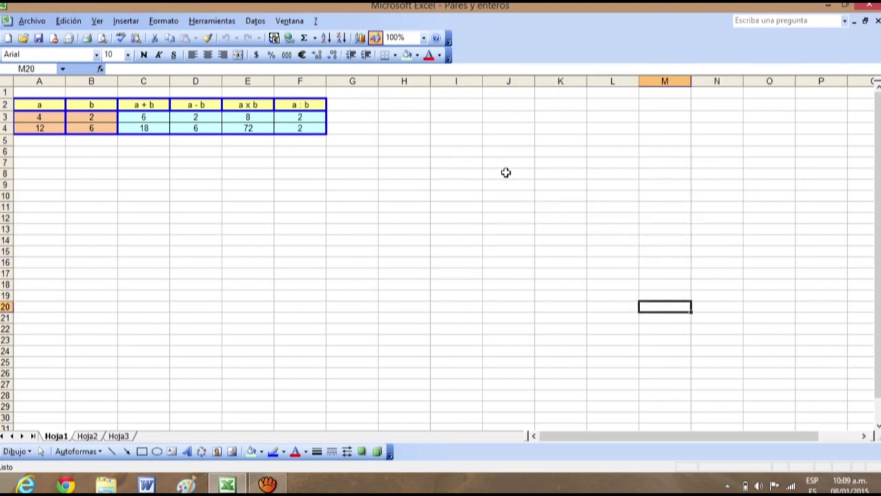
pyautogui.moveTo(466, 185); pyautogui.dragTo(672, 261)
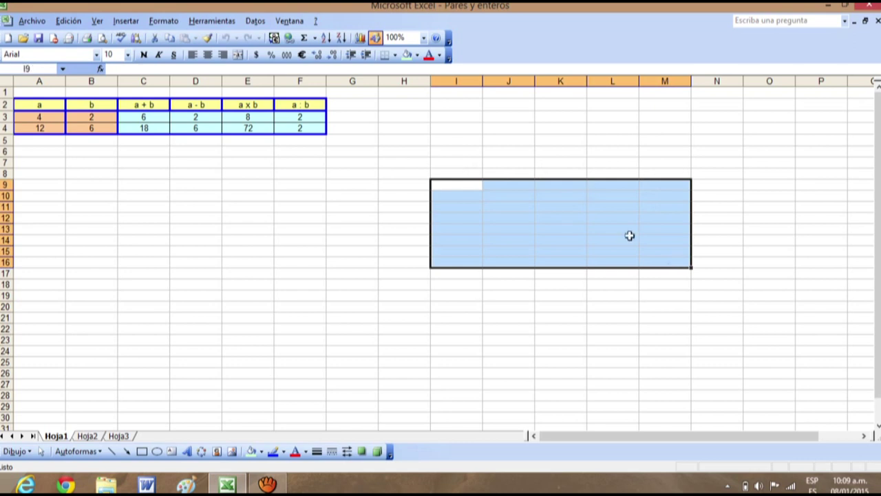
pyautogui.click(590, 163)
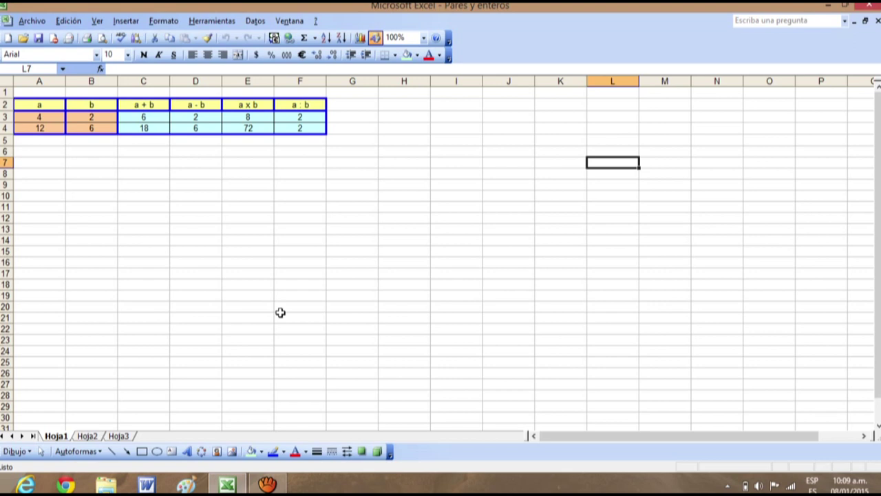
# Step: Open the print preview of the Pares y enteros sheet and inspect the table up close and on the full page
pyautogui.click(40, 23)
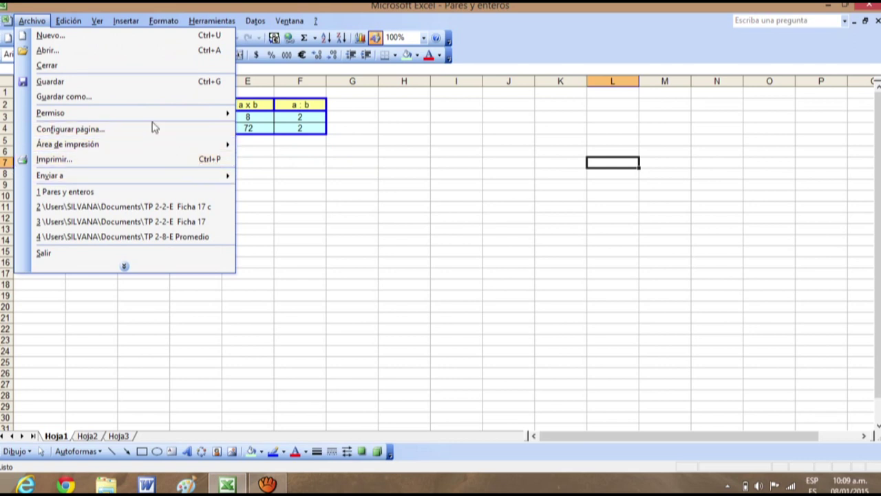
pyautogui.click(124, 266)
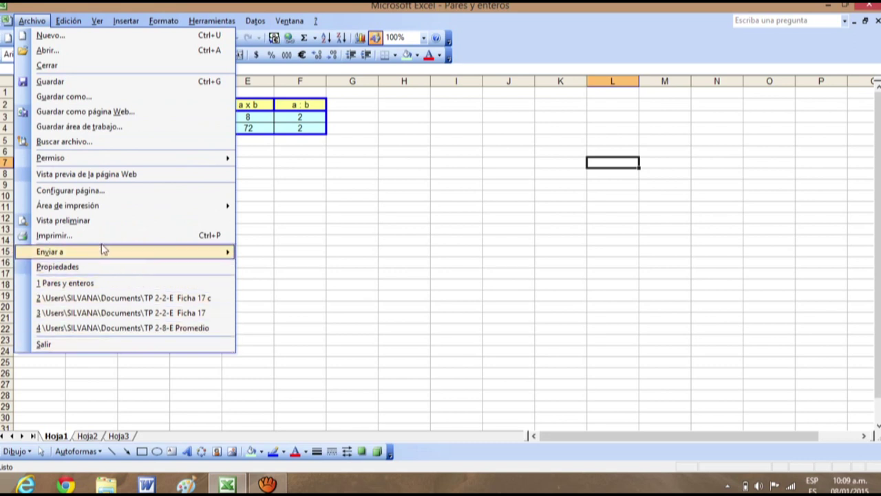
pyautogui.click(150, 226)
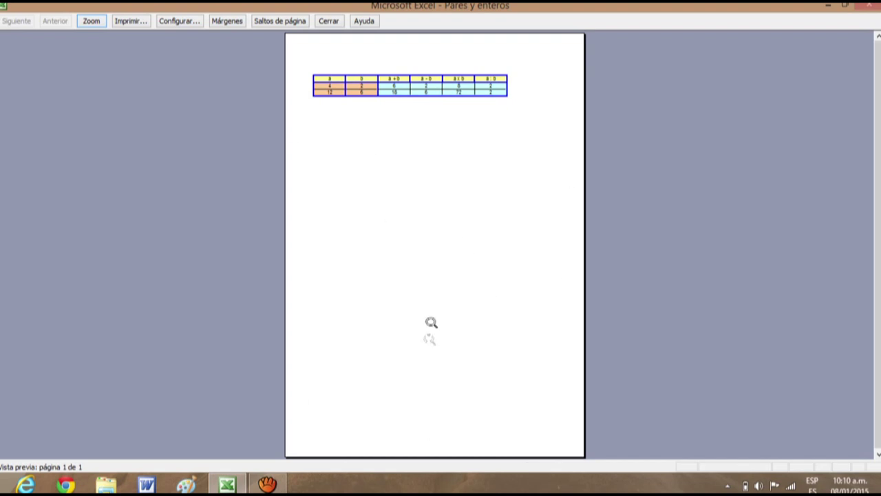
pyautogui.click(432, 91)
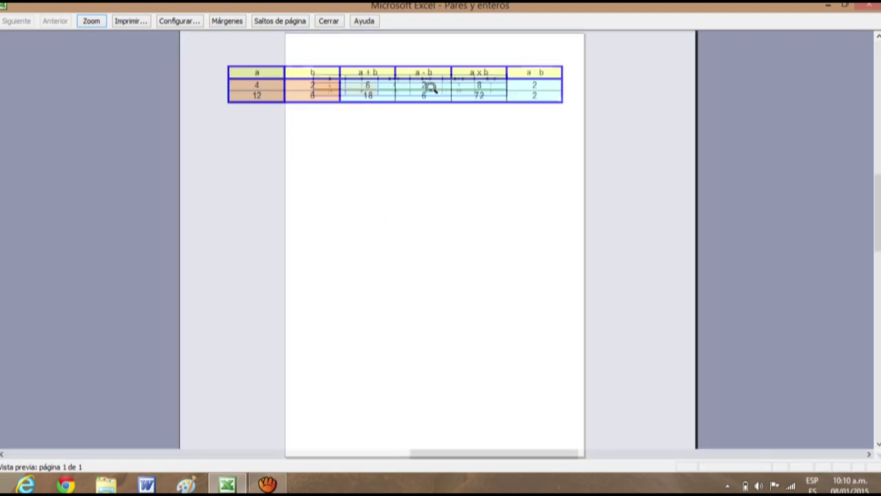
pyautogui.click(425, 87)
pyautogui.click(427, 103)
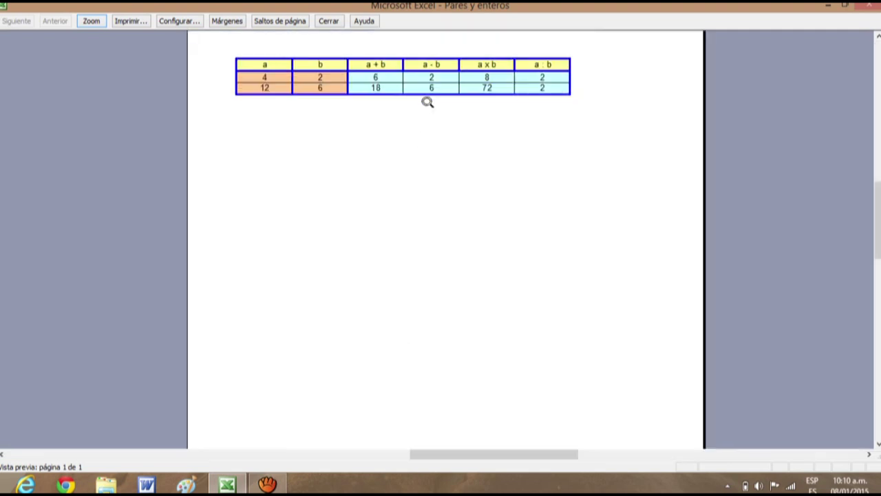
pyautogui.click(442, 100)
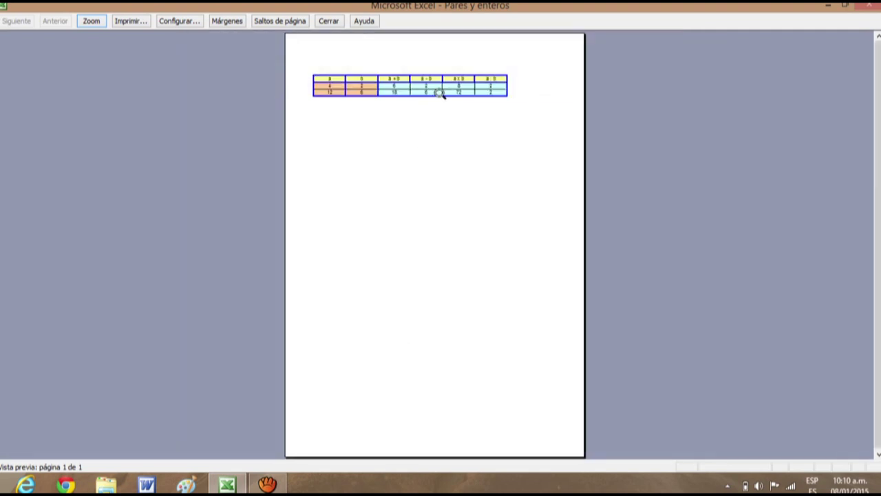